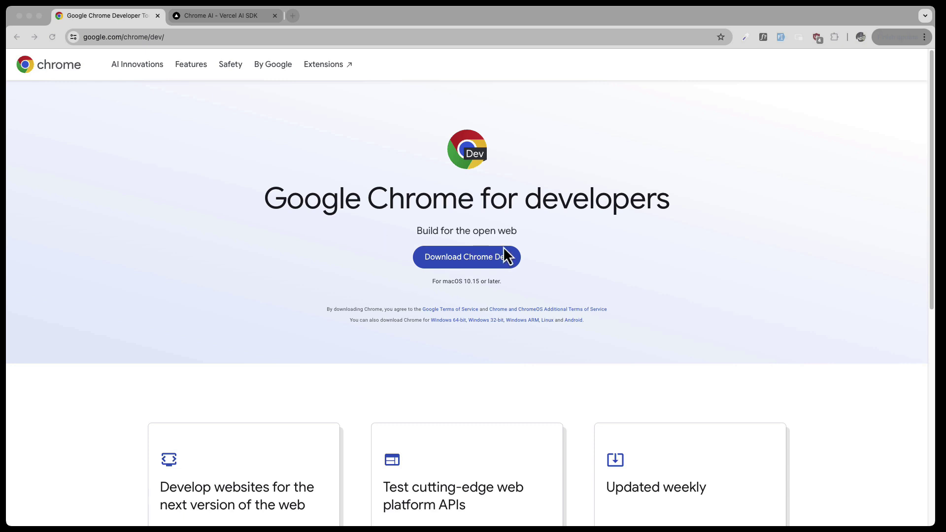
- Bring the Chrome window with the Chrome Dev for macOS download page to the front
{"action": "left_click", "coordinate": [462, 264]}
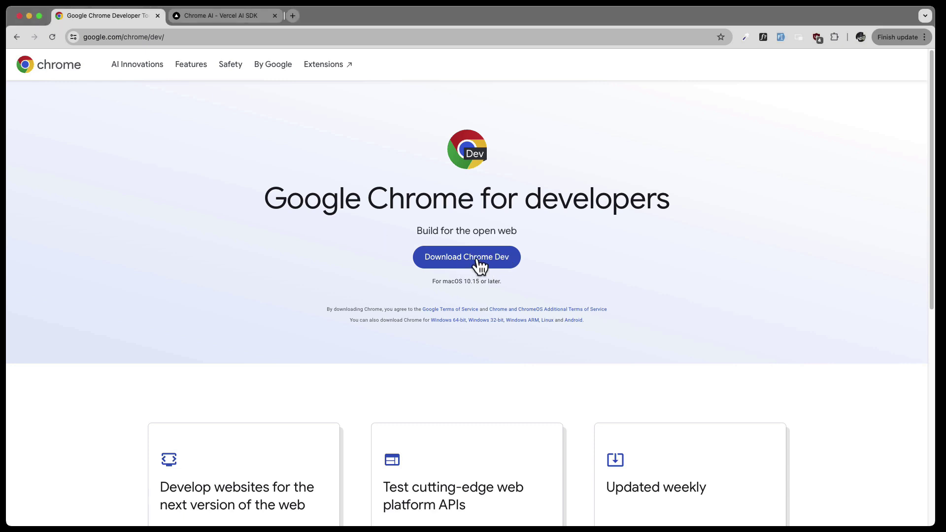
- Download Chrome Dev for macOS and show the recent downloads list
{"action": "left_click", "coordinate": [476, 264]}
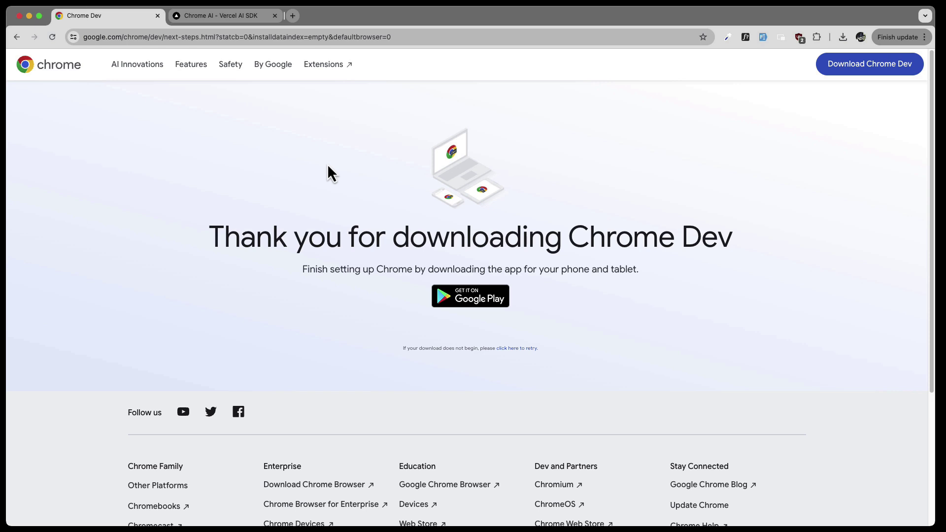
{"action": "left_click", "coordinate": [843, 37]}
- Open googlechromedev.dmg from Finder and drag Google Chrome Dev.app into Applications
{"action": "left_click", "coordinate": [817, 80]}
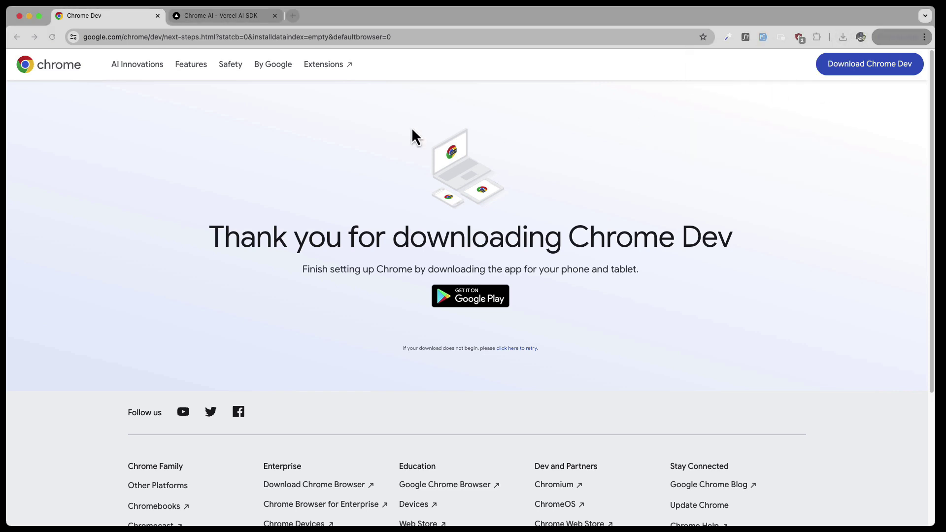
{"action": "left_click", "coordinate": [371, 101]}
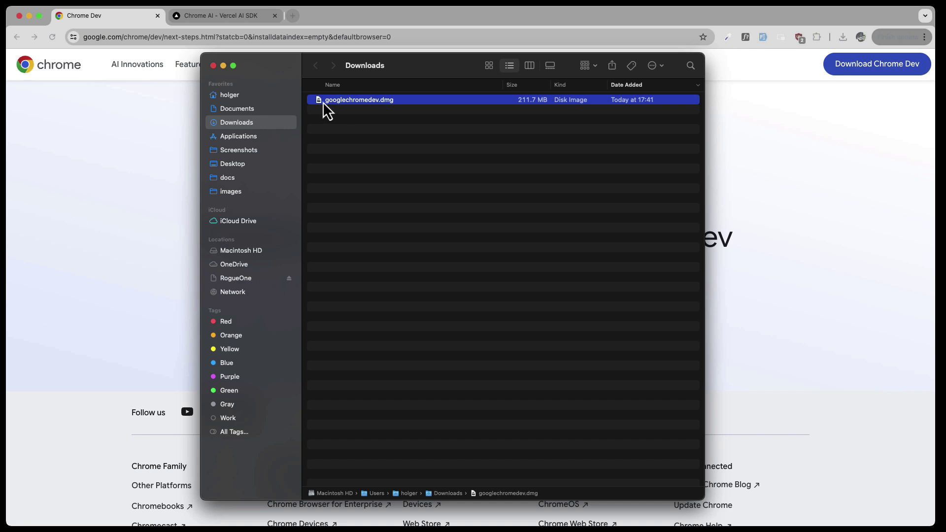
{"action": "double_click", "coordinate": [377, 101]}
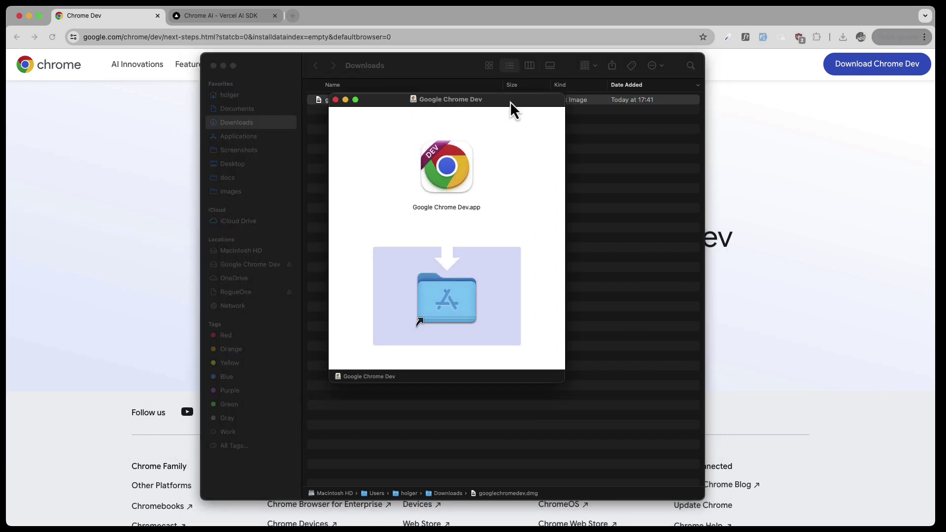
{"action": "left_click_drag", "start_coordinate": [447, 169], "coordinate": [451, 297]}
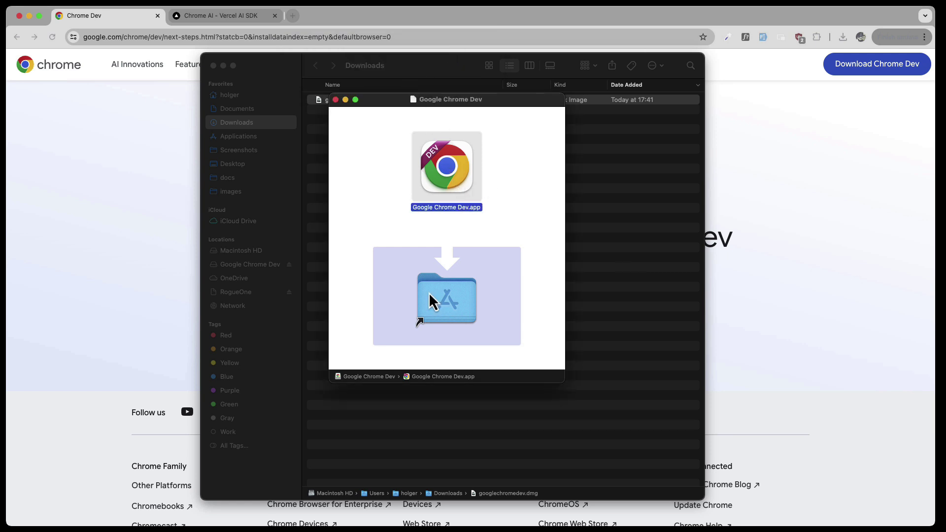
- Launch Chrome Dev, confirm opening the downloaded app, and skip signing in
{"action": "left_click", "coordinate": [904, 231]}
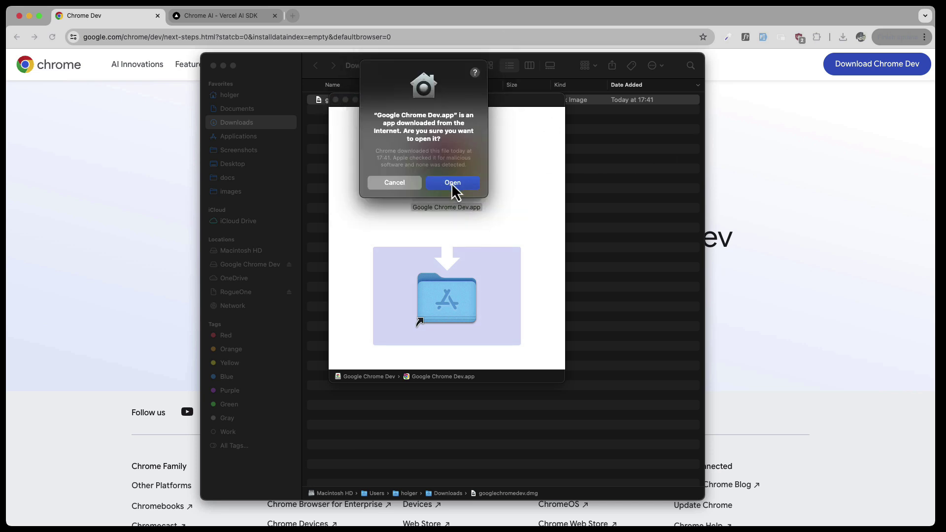
{"action": "left_click", "coordinate": [451, 182]}
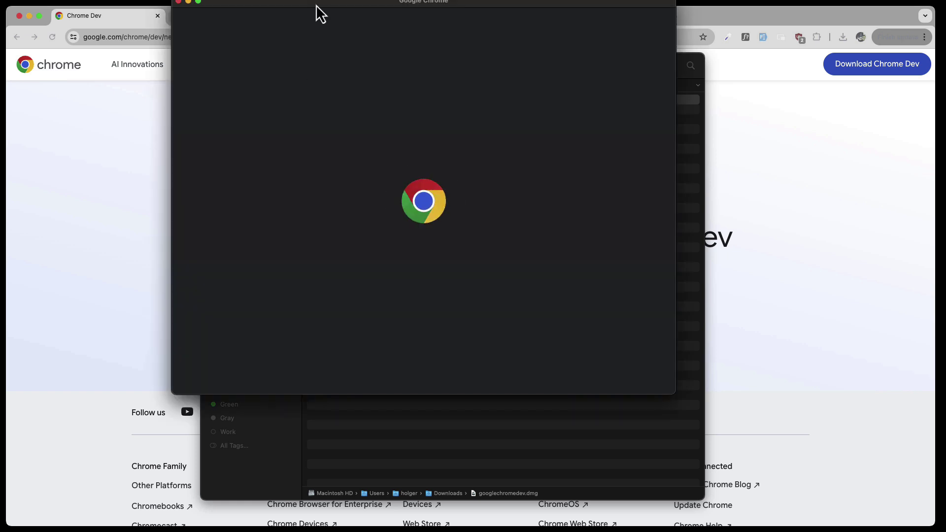
{"action": "left_click_drag", "start_coordinate": [310, 39], "coordinate": [211, 38]}
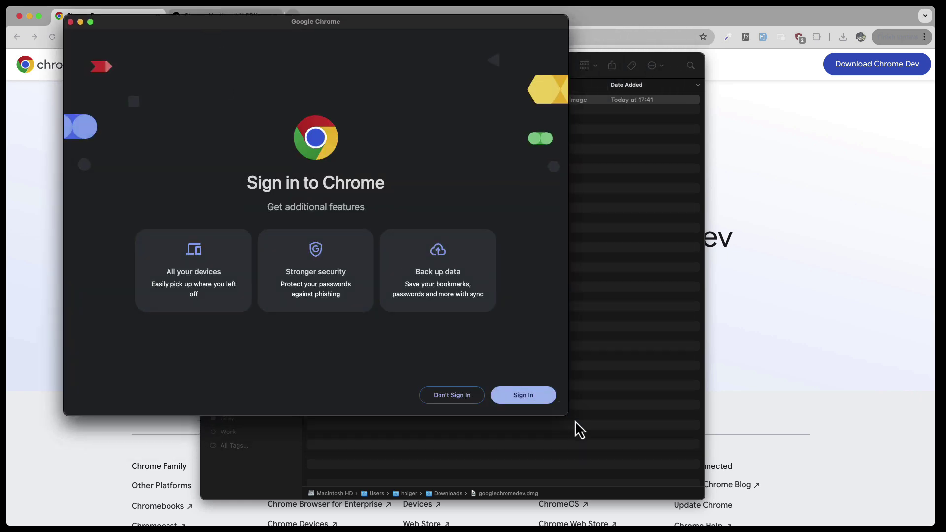
{"action": "left_click", "coordinate": [461, 398]}
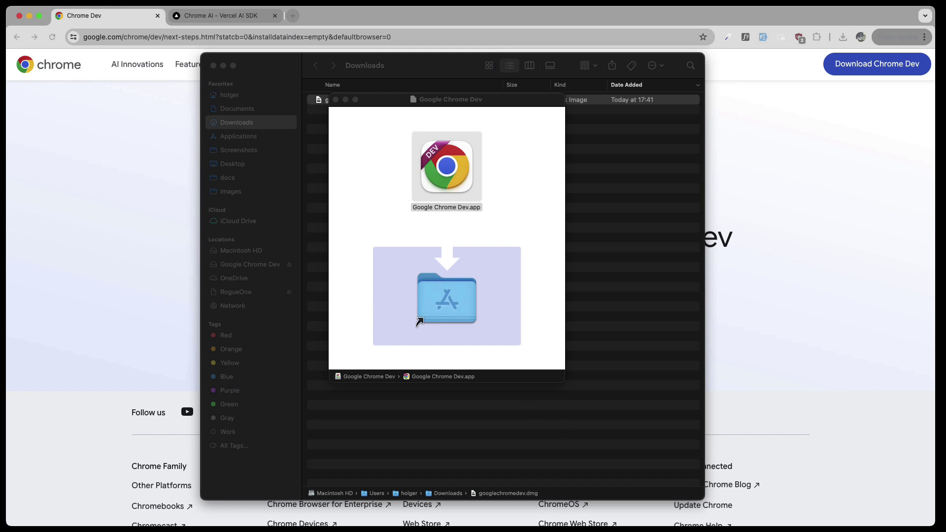
{"action": "left_click_drag", "start_coordinate": [330, 7], "coordinate": [406, 7]}
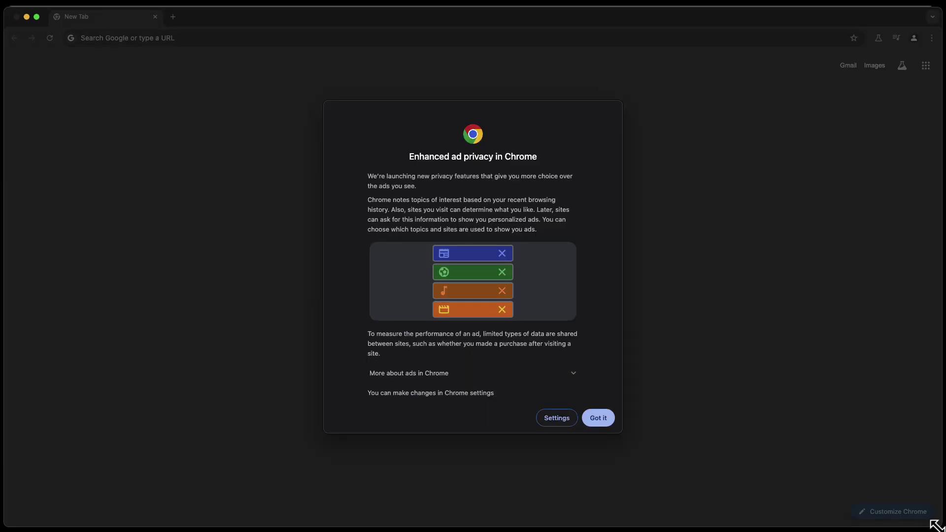
- Dismiss the ad privacy notice and load the ai-sdk-chrome-ai.vercel.app chatbot address in Chrome Dev
{"action": "left_click", "coordinate": [597, 418]}
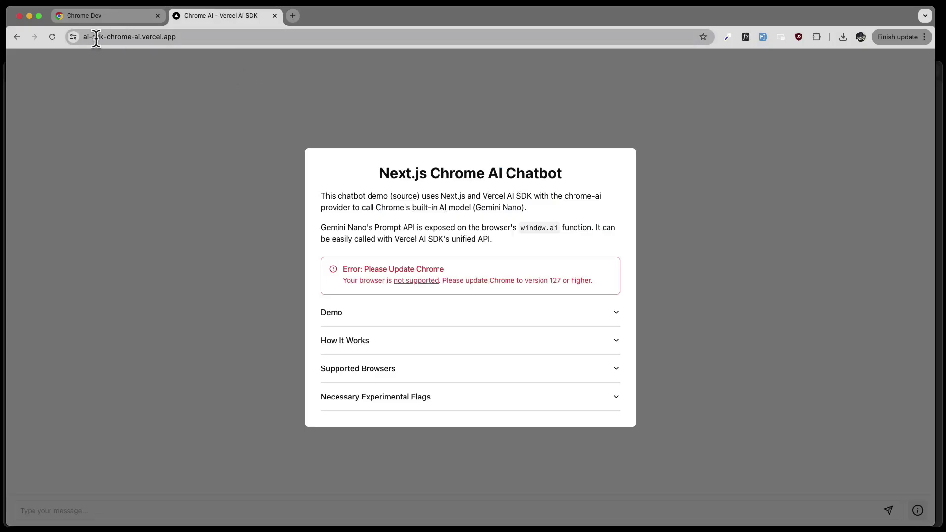
{"action": "left_click", "coordinate": [148, 42]}
{"action": "key", "text": "super+c"}
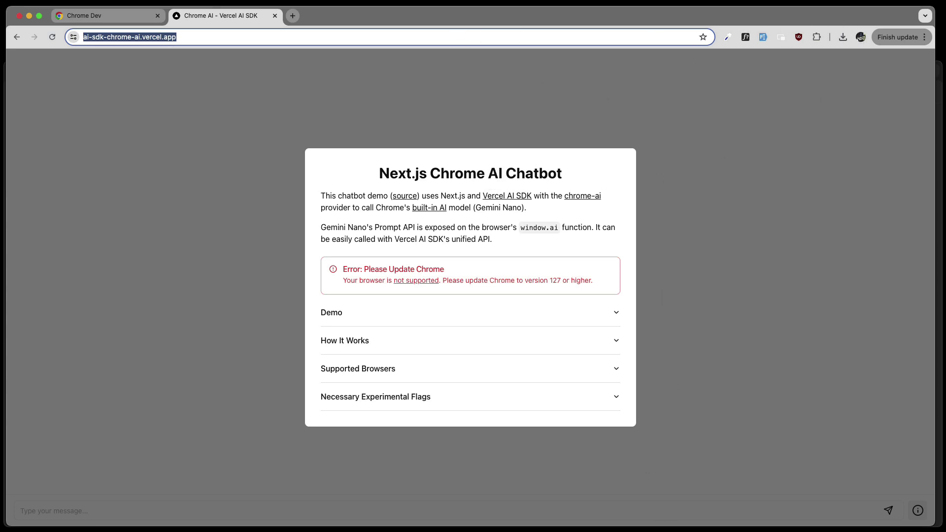
{"action": "key", "text": "super+n"}
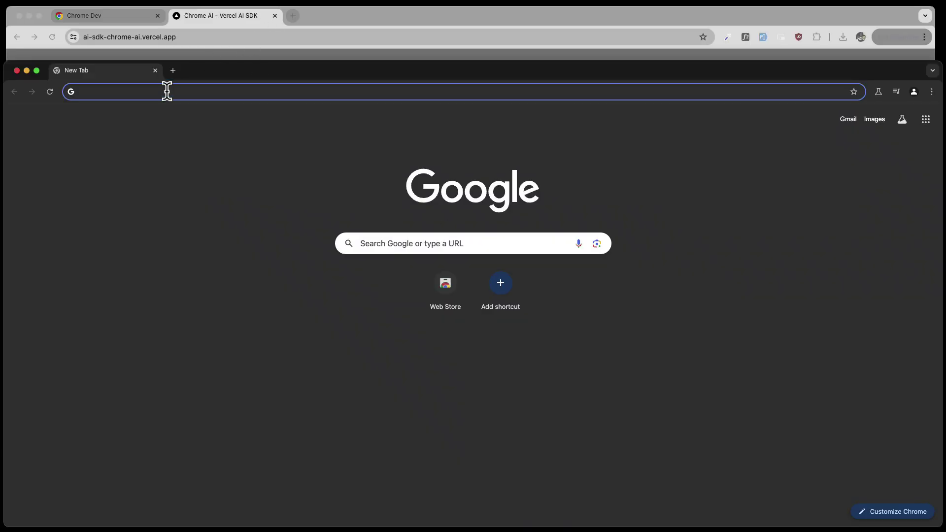
{"action": "left_click_drag", "start_coordinate": [264, 475], "coordinate": [267, 531]}
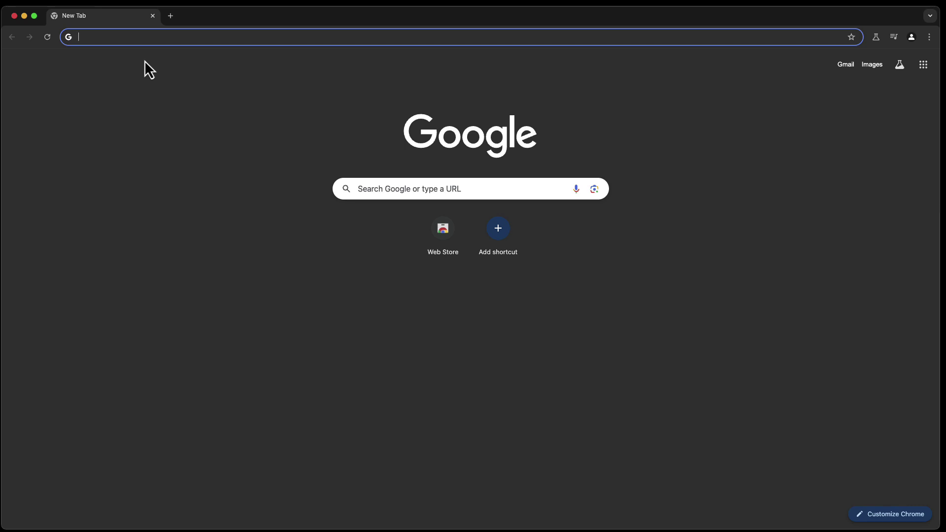
{"action": "key", "text": "super+v"}
{"action": "key", "text": "Return"}
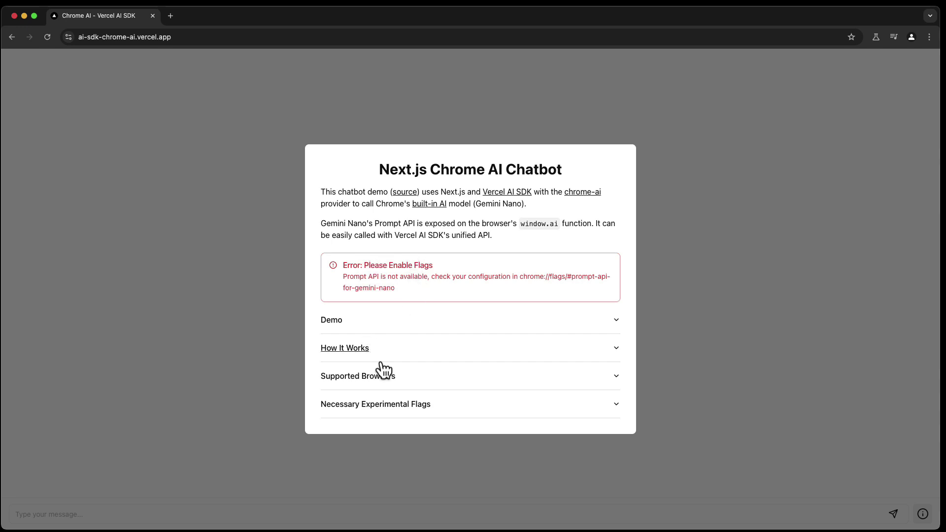
- Expand Necessary Experimental Flags and paste chrome://flags/#prompt-api-for-gemini-nano into a new tab
{"action": "left_click", "coordinate": [510, 348]}
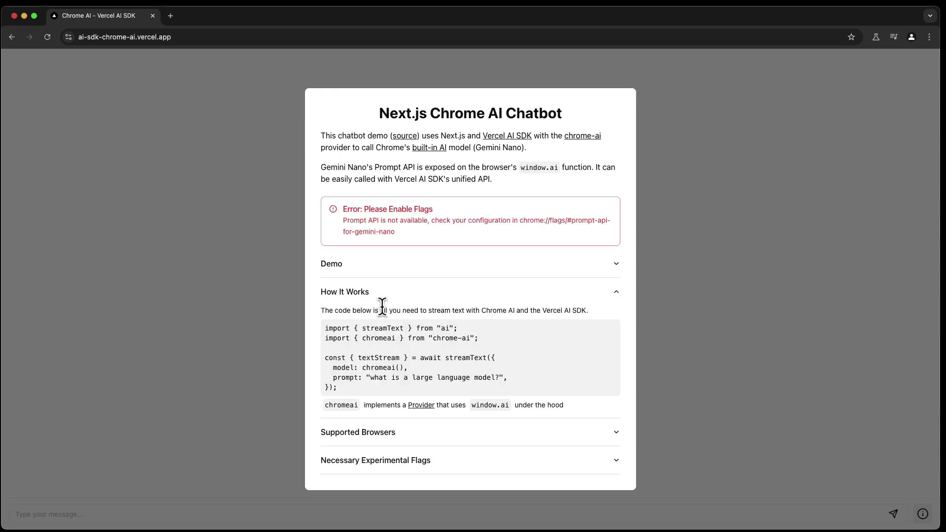
{"action": "left_click", "coordinate": [364, 293]}
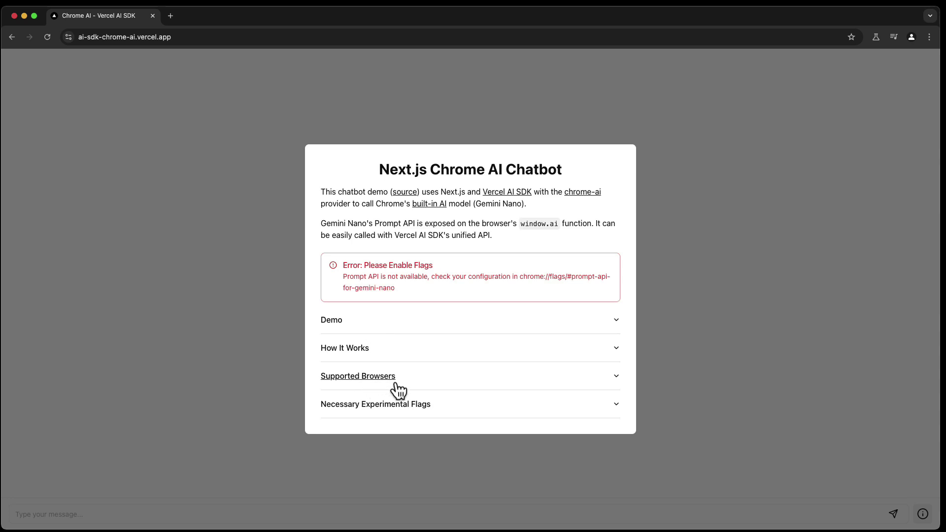
{"action": "left_click", "coordinate": [383, 405]}
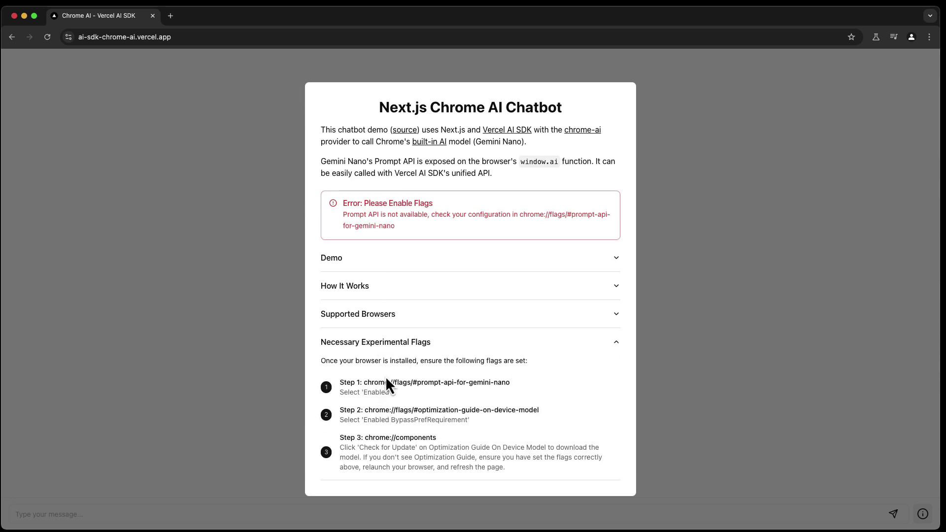
{"action": "left_click_drag", "start_coordinate": [364, 382], "coordinate": [510, 387]}
{"action": "key", "text": "super+c"}
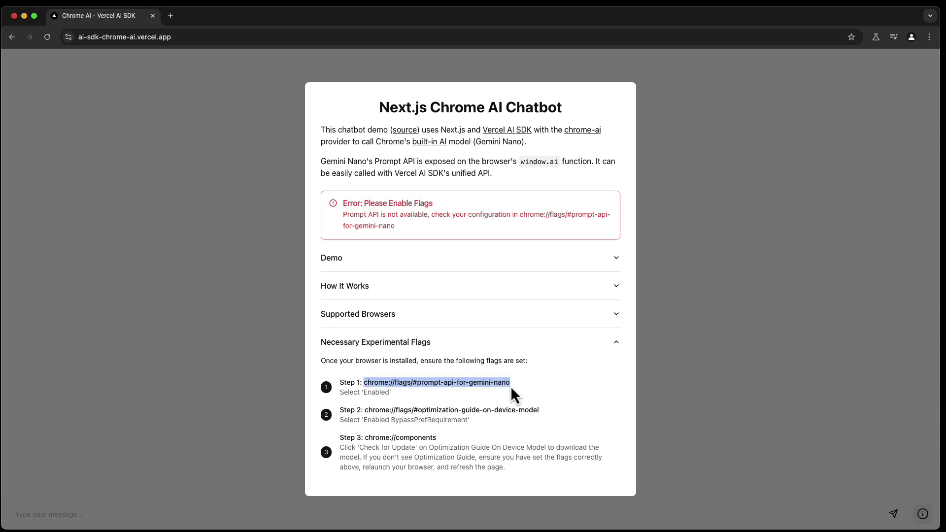
{"action": "left_click", "coordinate": [171, 16]}
{"action": "key", "text": "super+v"}
- Set Prompt API for Gemini Nano to Enabled, relaunch, and go back to the chatbot tab
{"action": "key", "text": "Return"}
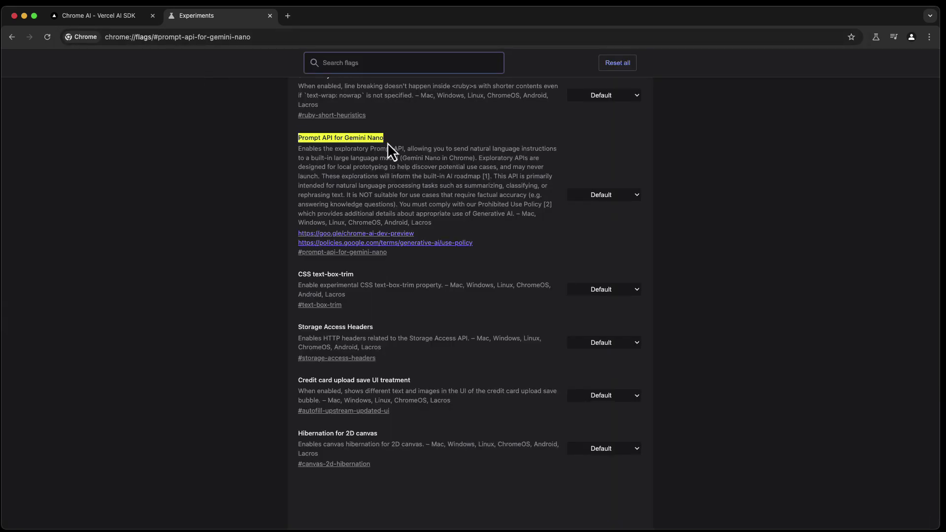
{"action": "left_click", "coordinate": [616, 196]}
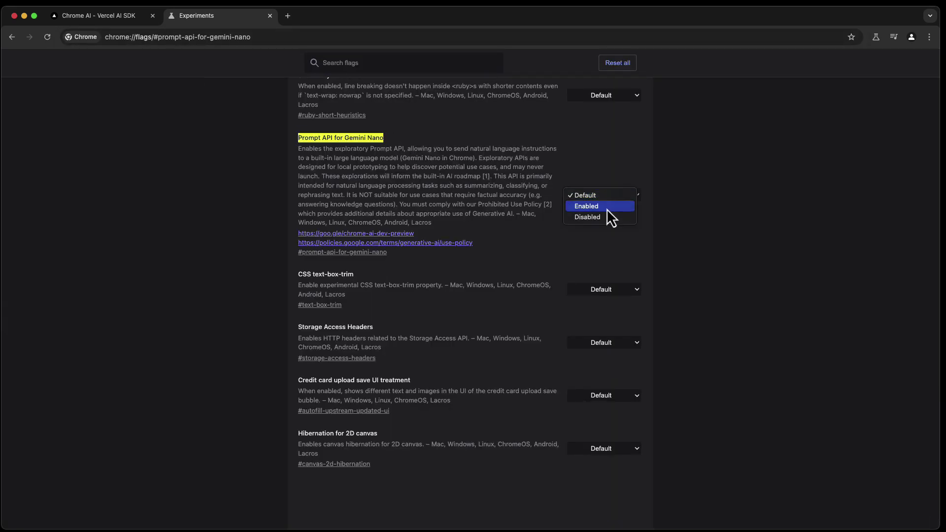
{"action": "left_click", "coordinate": [604, 207]}
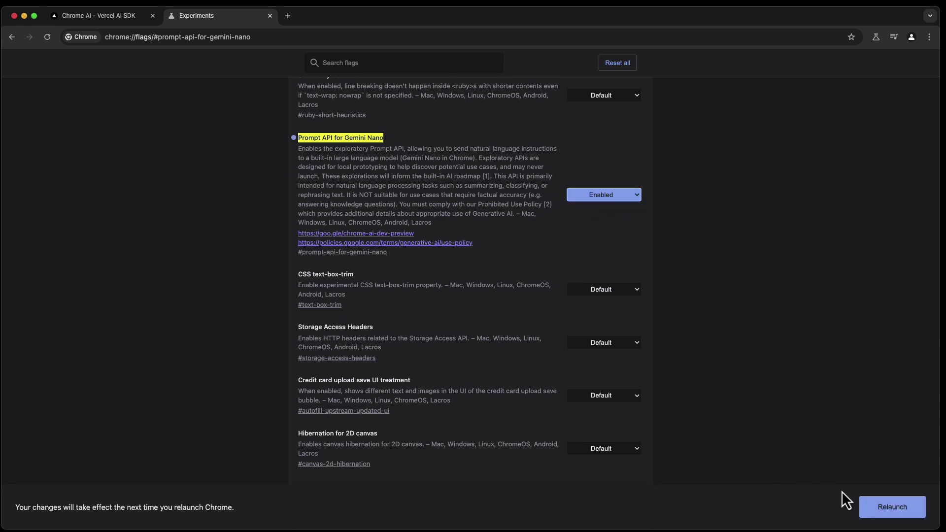
{"action": "left_click", "coordinate": [893, 508]}
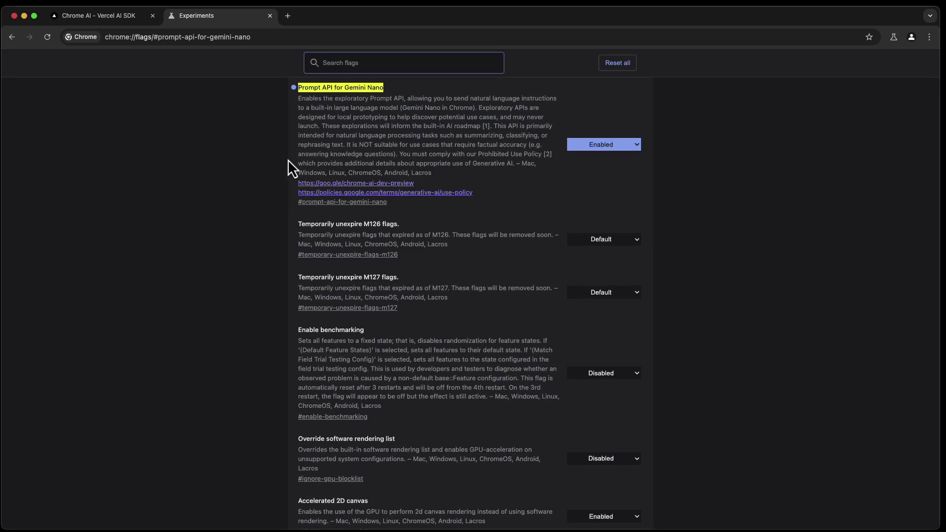
{"action": "left_click", "coordinate": [108, 19]}
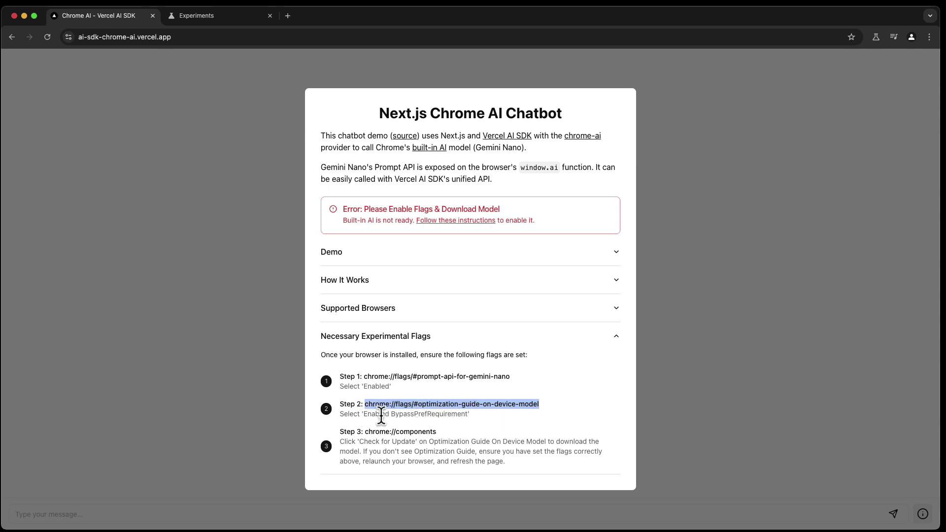
- Set the 'optimiz' search result flag to Enabled BypassPerfRequirement, relaunch, and reopen the flag steps
{"action": "left_click", "coordinate": [217, 20]}
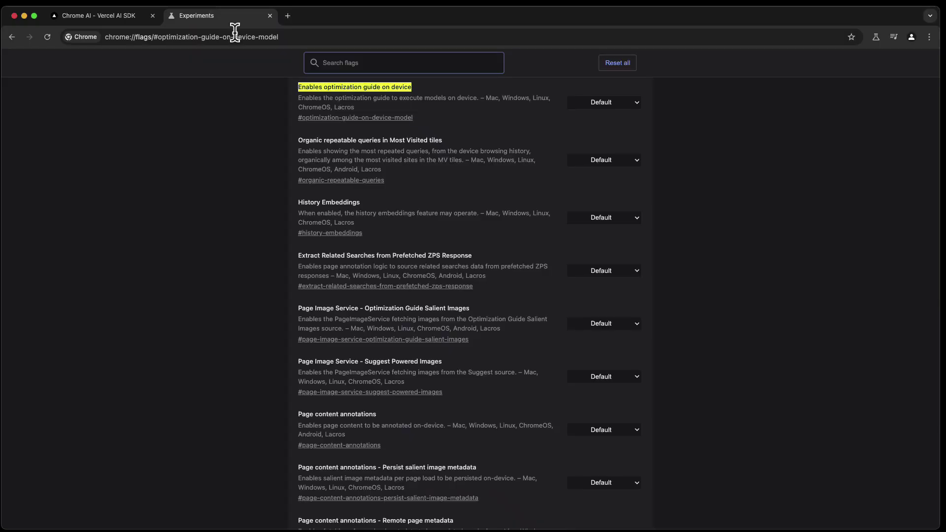
{"action": "scroll", "coordinate": [381, 229], "scroll_direction": "up", "scroll_amount": 1}
{"action": "scroll", "coordinate": [381, 228], "scroll_direction": "up", "scroll_amount": 5}
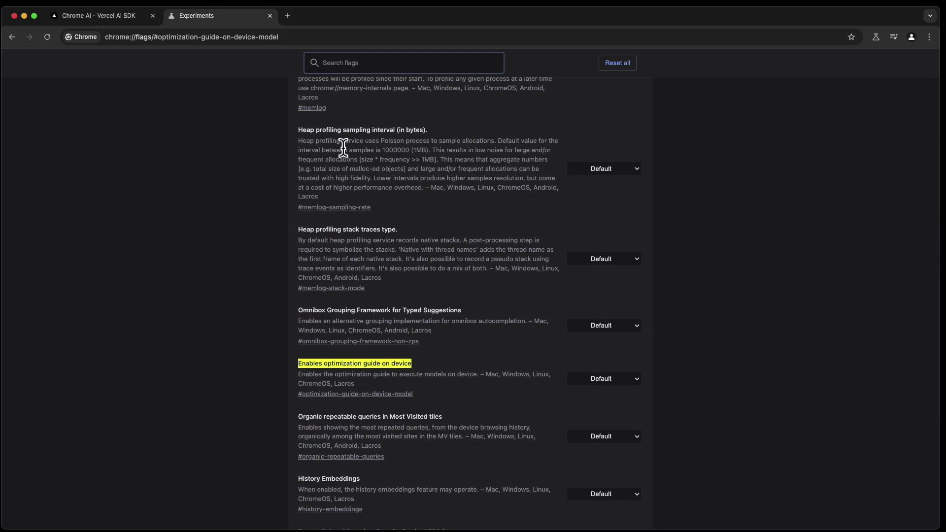
{"action": "type", "text": "opt"}
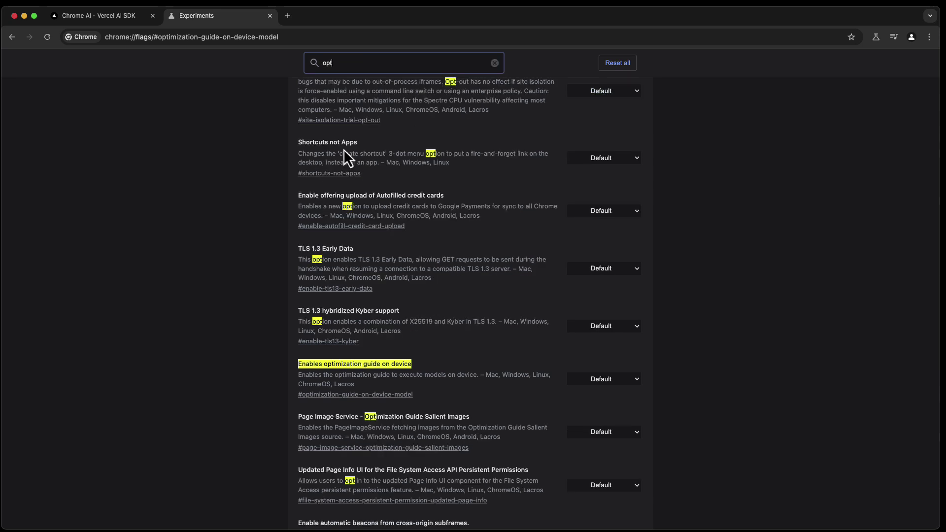
{"action": "type", "text": "imiz"}
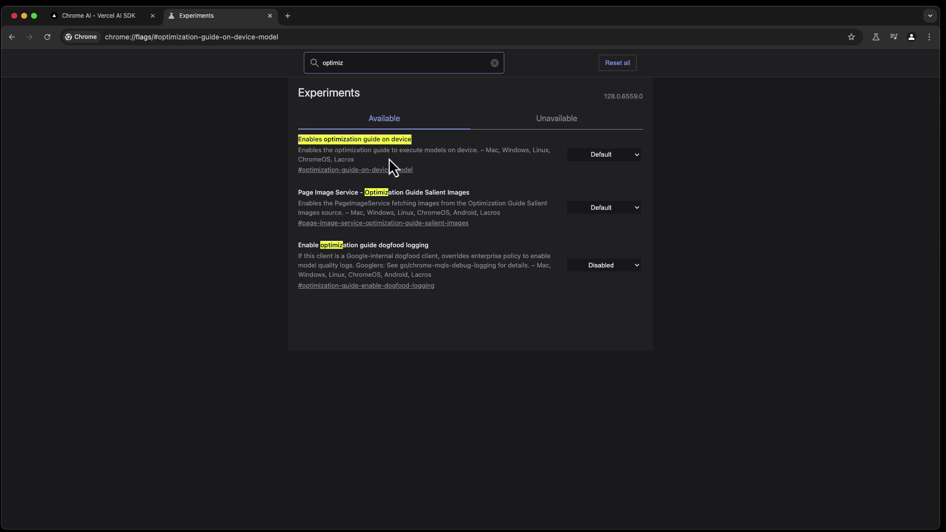
{"action": "left_click", "coordinate": [636, 153]}
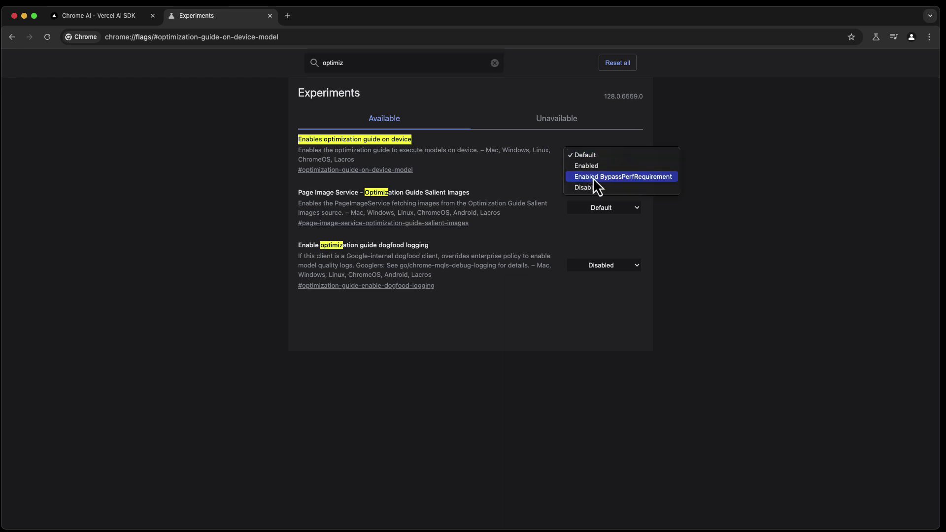
{"action": "left_click", "coordinate": [639, 178]}
{"action": "left_click", "coordinate": [882, 512]}
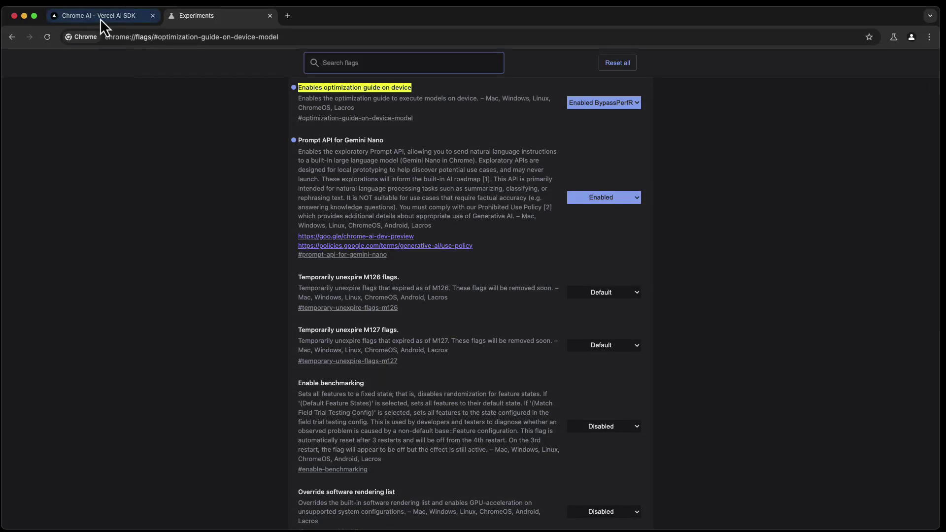
{"action": "left_click", "coordinate": [99, 19]}
{"action": "left_click", "coordinate": [361, 400]}
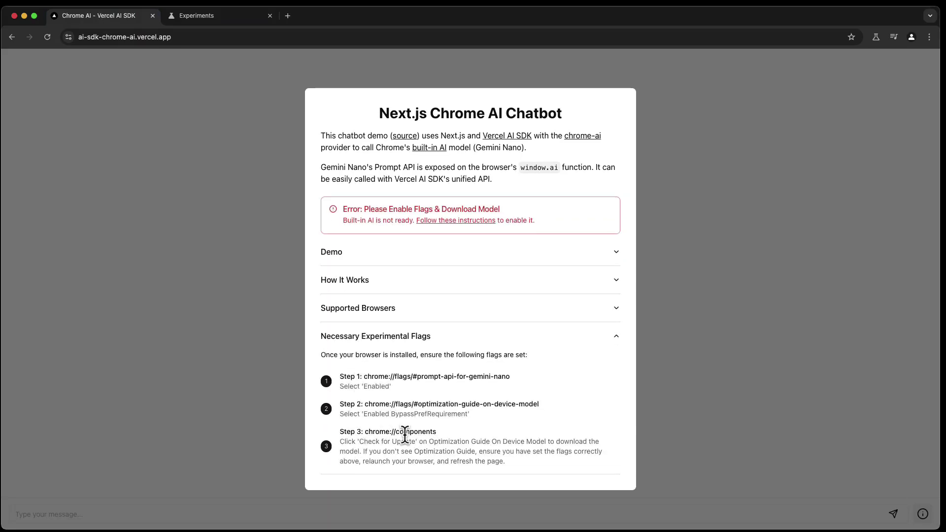
- Copy the chrome://components address from step 3 and load it in the flags tab
{"action": "left_click_drag", "start_coordinate": [437, 432], "coordinate": [365, 432]}
{"action": "key", "text": "super+c"}
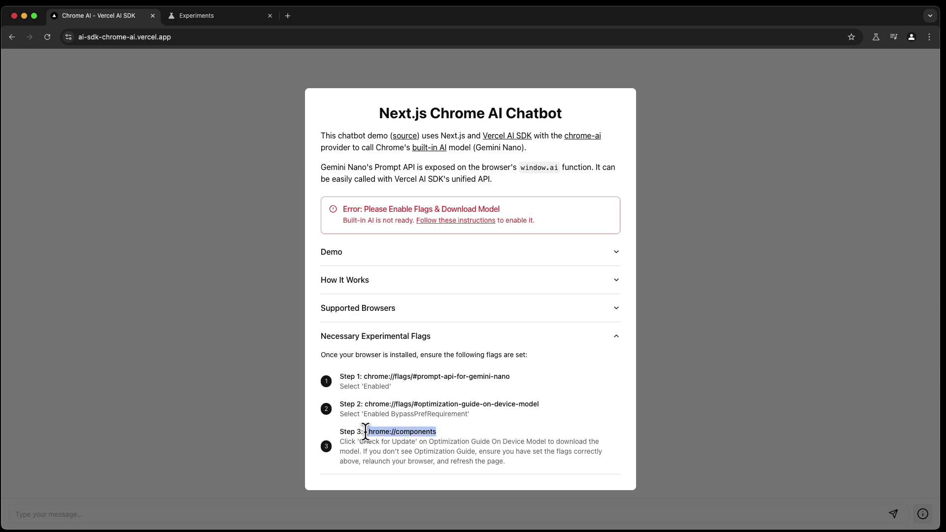
{"action": "left_click", "coordinate": [217, 16]}
{"action": "left_click", "coordinate": [285, 43]}
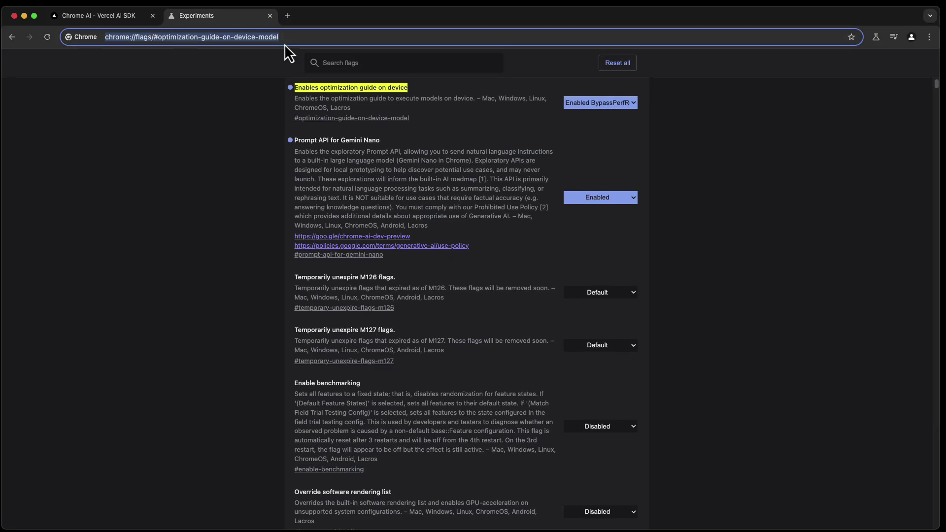
{"action": "key", "text": "super+v"}
{"action": "key", "text": "Return"}
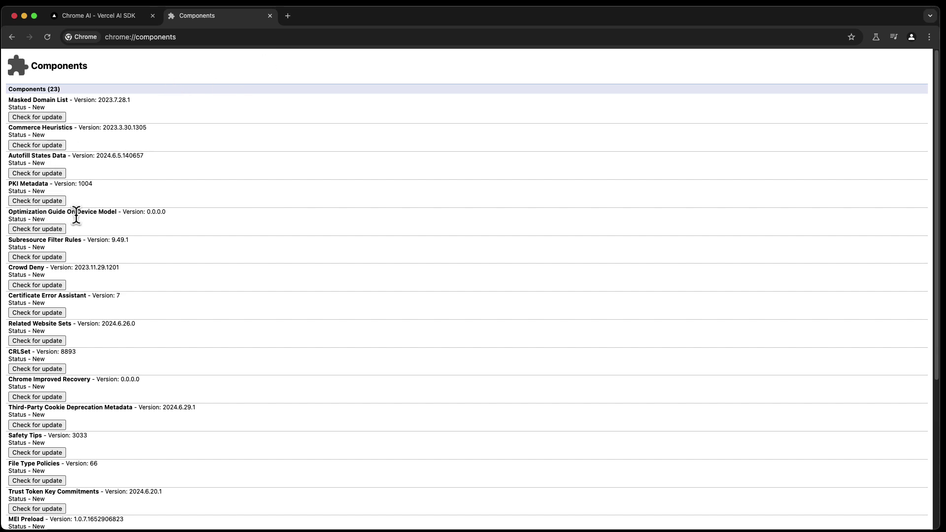
- Update Optimization Guide On Device Model until it shows version 2024.6.5.2205
{"action": "left_click", "coordinate": [55, 228]}
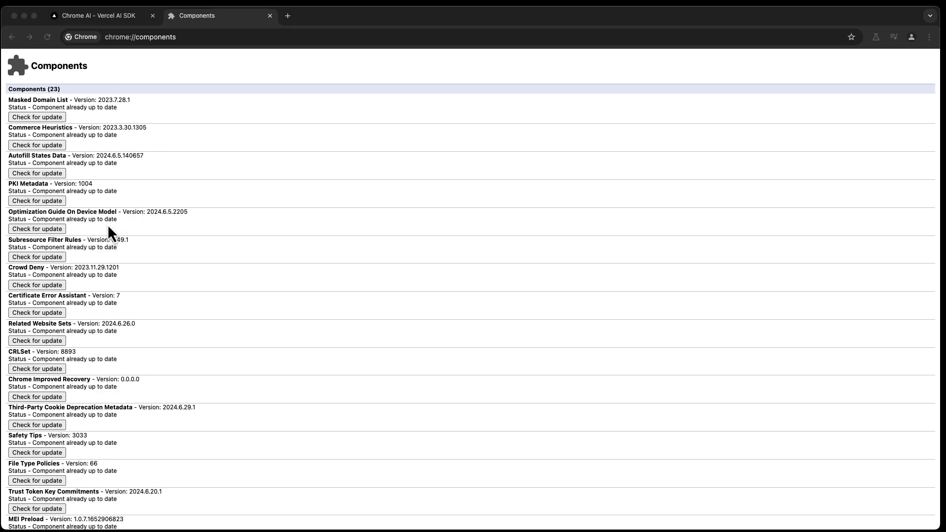
{"action": "left_click", "coordinate": [195, 219]}
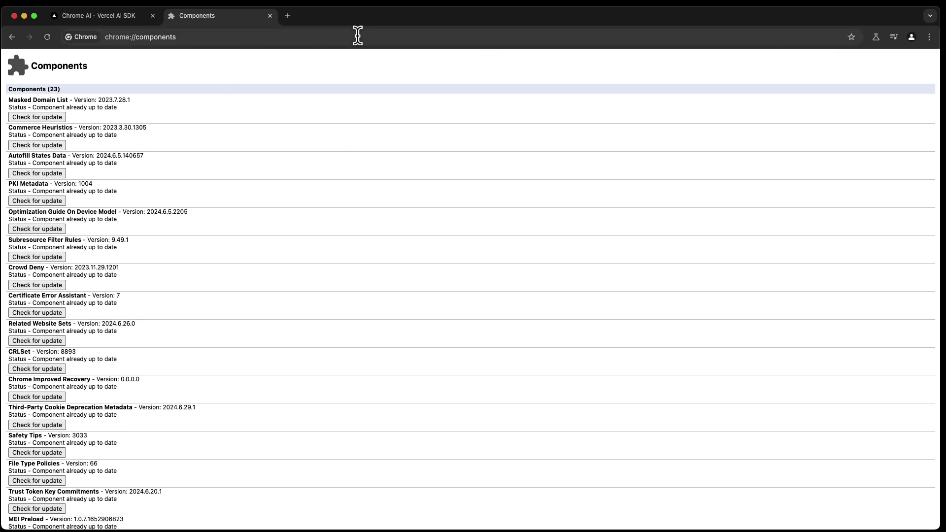
{"action": "key", "text": "super+n"}
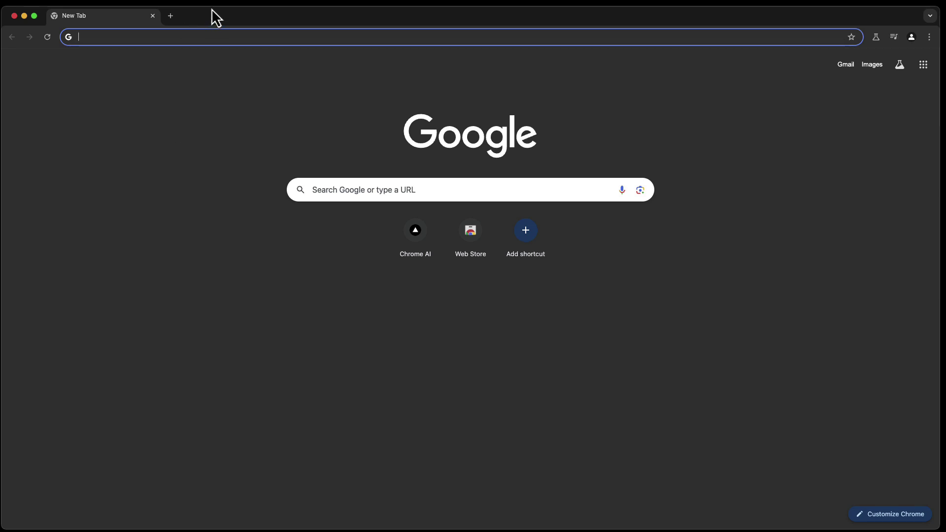
- Load the copied ai-sdk-chrome-ai.vercel.app chatbot address in the new window and stretch it to full height
{"action": "mouse_move", "coordinate": [212, 14]}
{"action": "left_mouse_down"}
{"action": "mouse_move", "coordinate": [207, 67]}
{"action": "mouse_move", "coordinate": [215, 14]}
{"action": "left_mouse_up"}
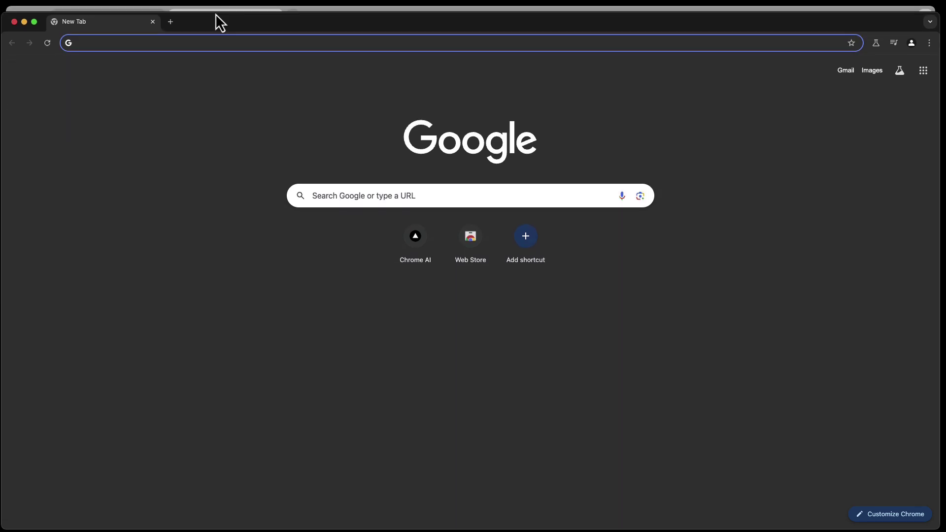
{"action": "left_click_drag", "start_coordinate": [403, 13], "coordinate": [270, 67]}
{"action": "left_click", "coordinate": [232, 37]}
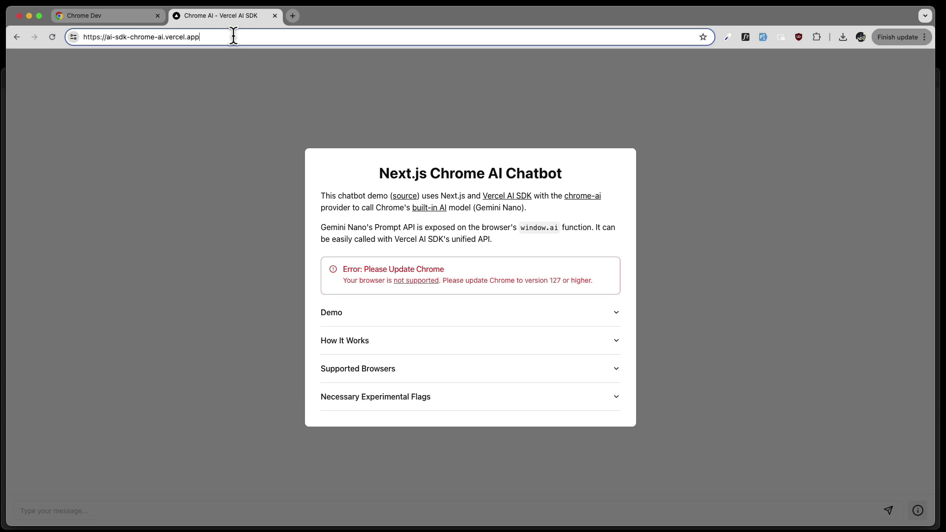
{"action": "key", "text": "super+a"}
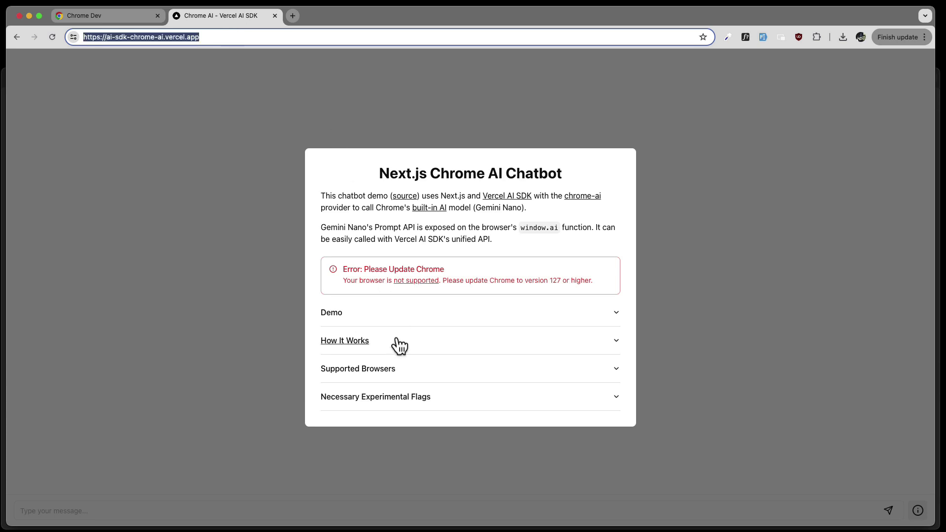
{"action": "key", "text": "super+c"}
{"action": "key", "text": "super+grave"}
{"action": "key", "text": "super+v"}
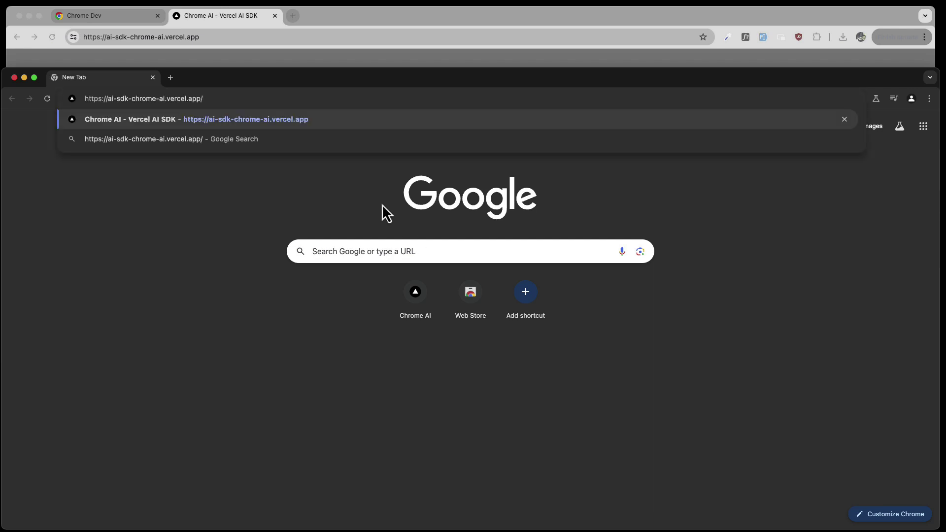
{"action": "key", "text": "Return"}
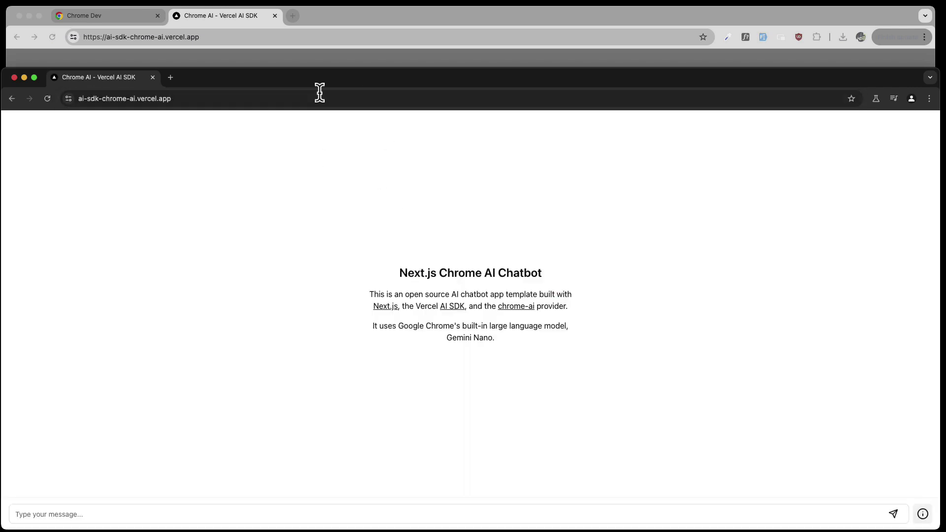
{"action": "left_click_drag", "start_coordinate": [321, 68], "coordinate": [327, 12]}
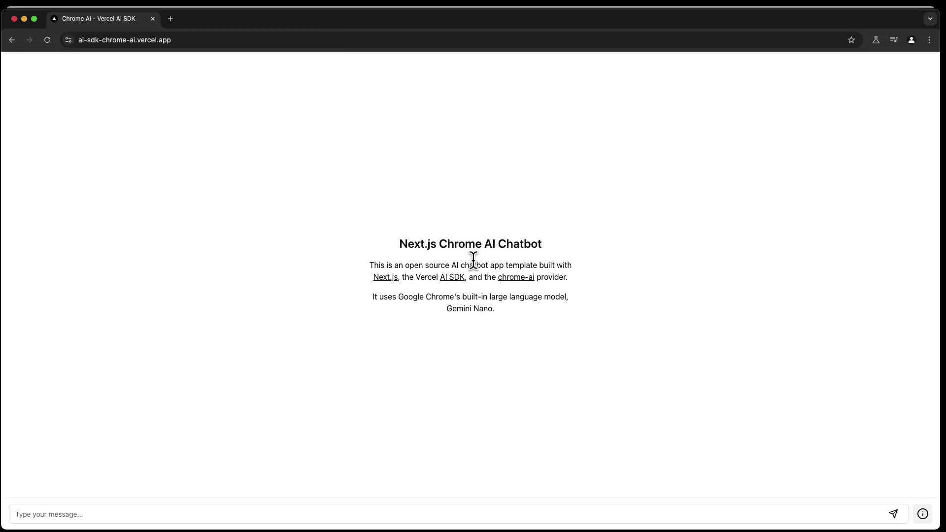
- Ask the chatbot 'Who was the first US President?', fixing a typo while typing
{"action": "left_click", "coordinate": [368, 510]}
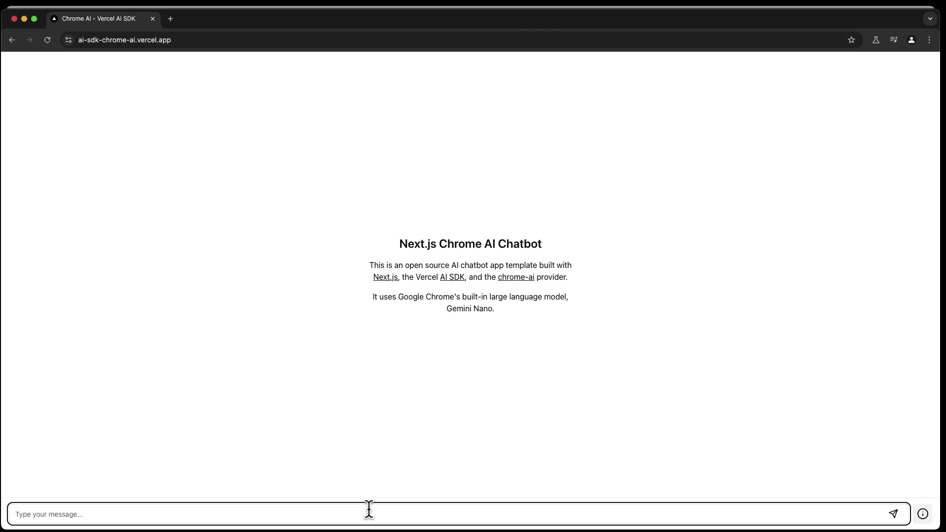
{"action": "type", "text": "Who was the first US Presid"}
{"action": "key", "text": "BackSpace"}
{"action": "key", "text": "BackSpace"}
{"action": "key", "text": "BackSpace"}
{"action": "type", "text": "esident?"}
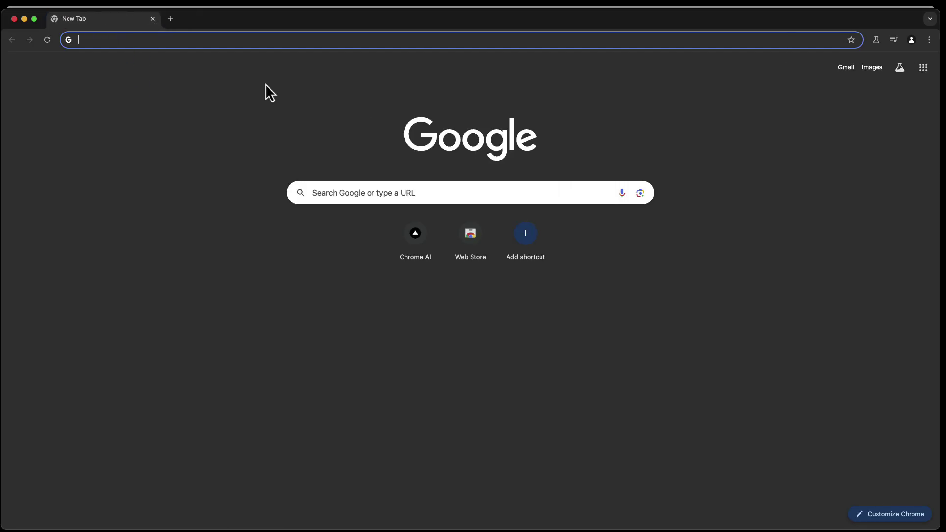
- Open DevTools on the blank tab, widen it across most of the window, and show the Console
{"action": "left_click", "coordinate": [794, 92]}
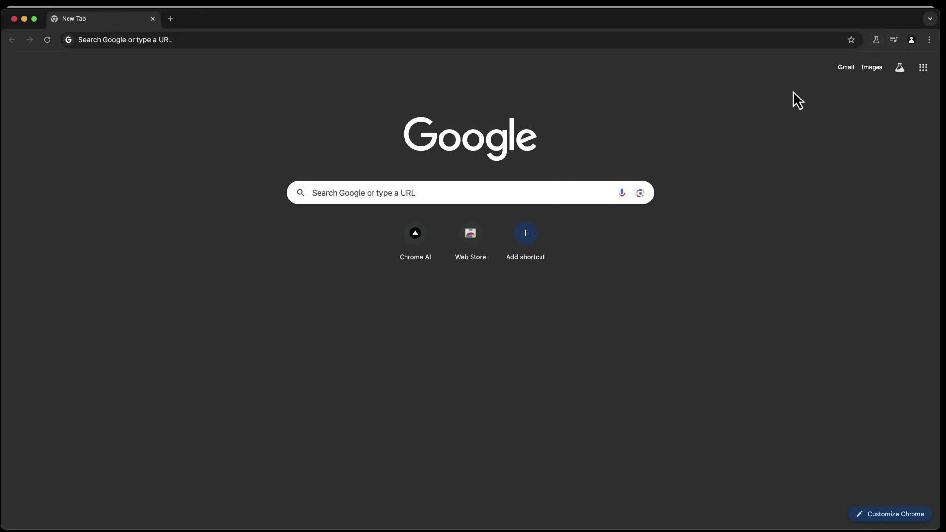
{"action": "key", "text": "super+alt+i"}
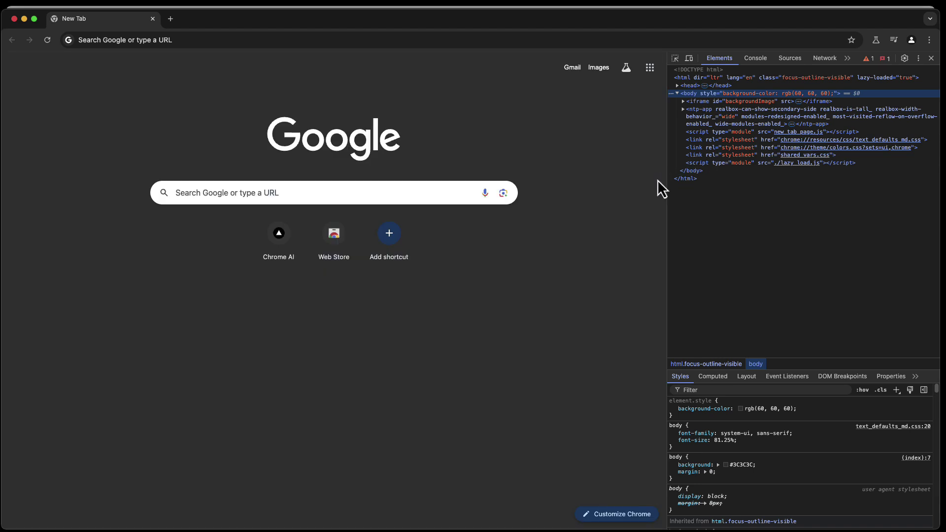
{"action": "left_click_drag", "start_coordinate": [667, 182], "coordinate": [220, 186]}
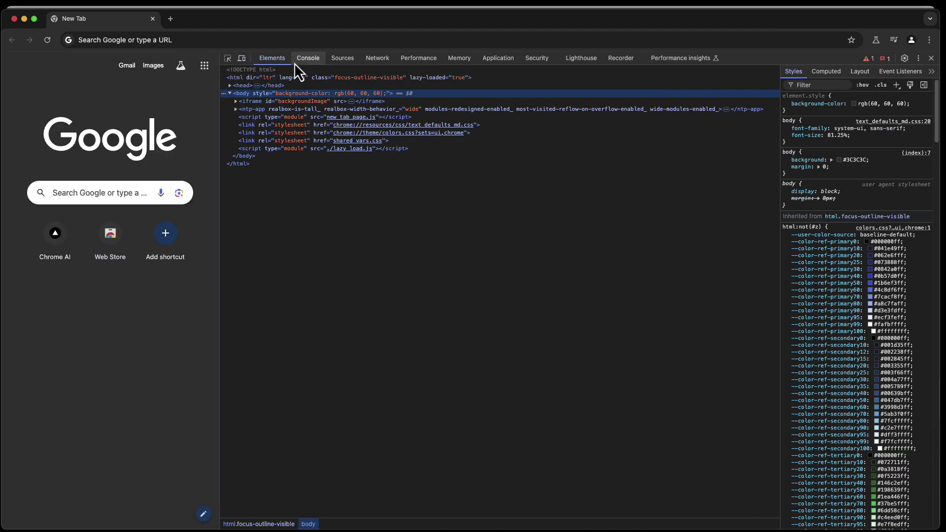
{"action": "left_click", "coordinate": [305, 59]}
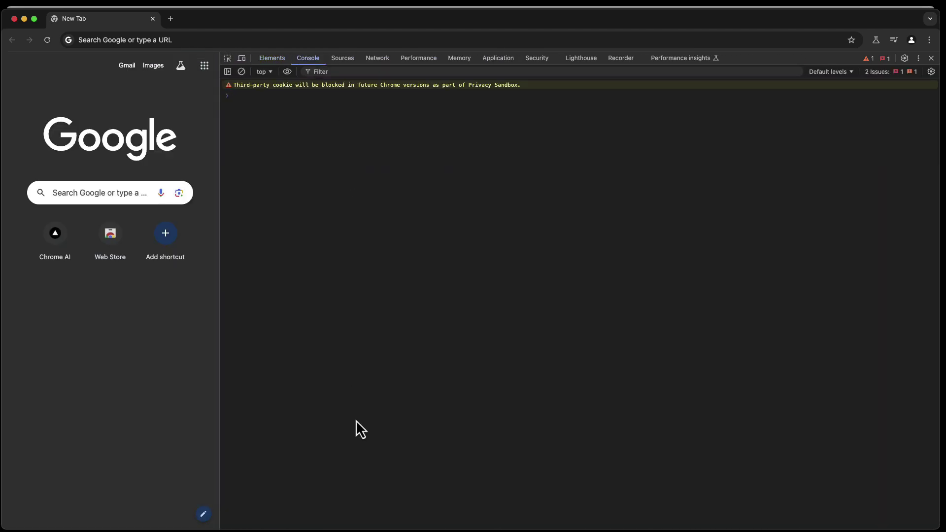
- Run window.ai and expand its prototype to list the available methods
{"action": "type", "text": "window"}
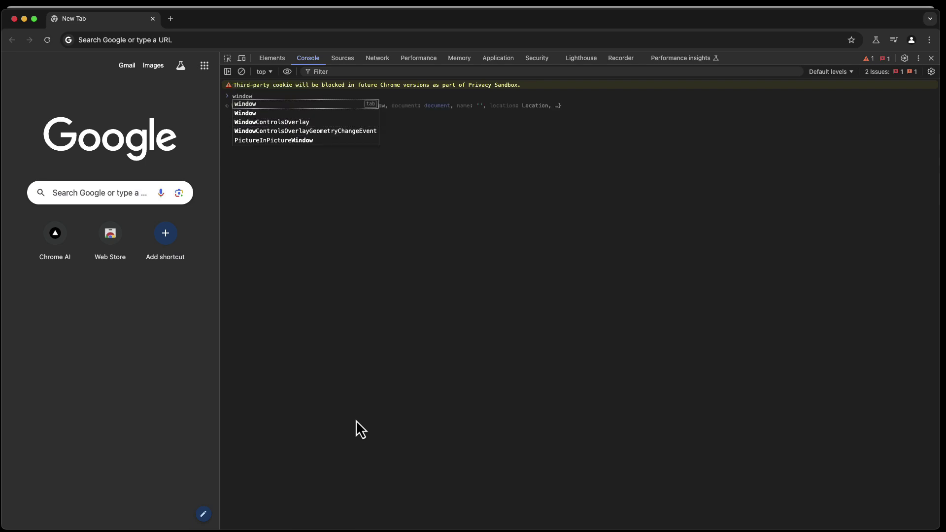
{"action": "type", "text": ".ai"}
{"action": "key", "text": "Return"}
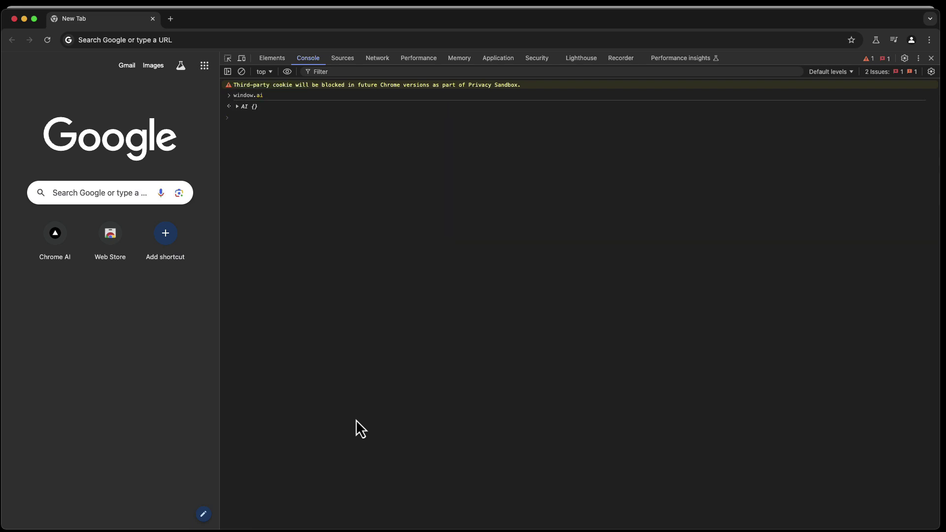
{"action": "left_click", "coordinate": [236, 108]}
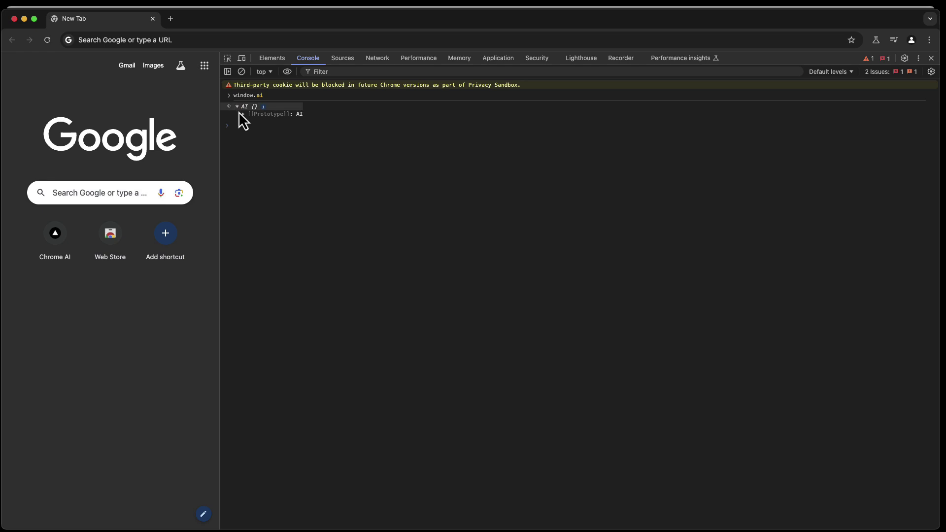
{"action": "left_click", "coordinate": [243, 116]}
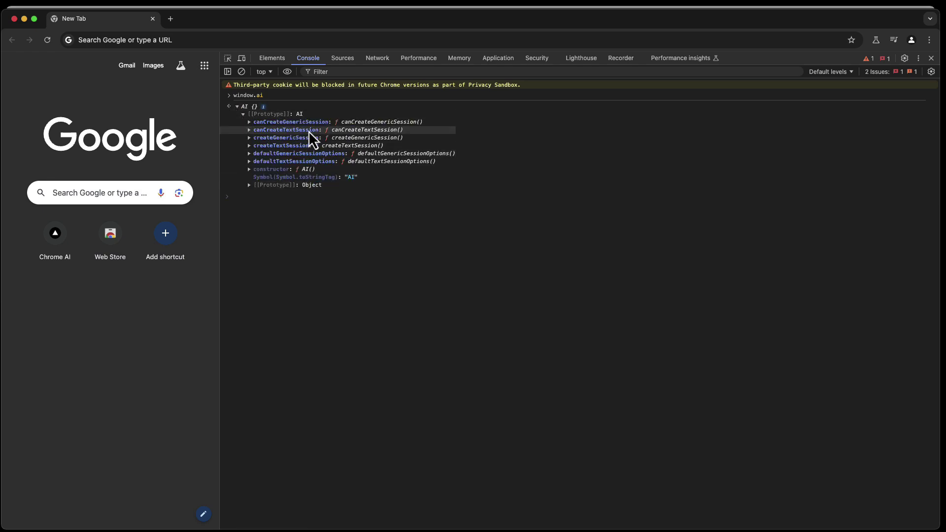
- Run session = window.ai.createTextSession(); in the console
{"action": "left_click", "coordinate": [288, 201]}
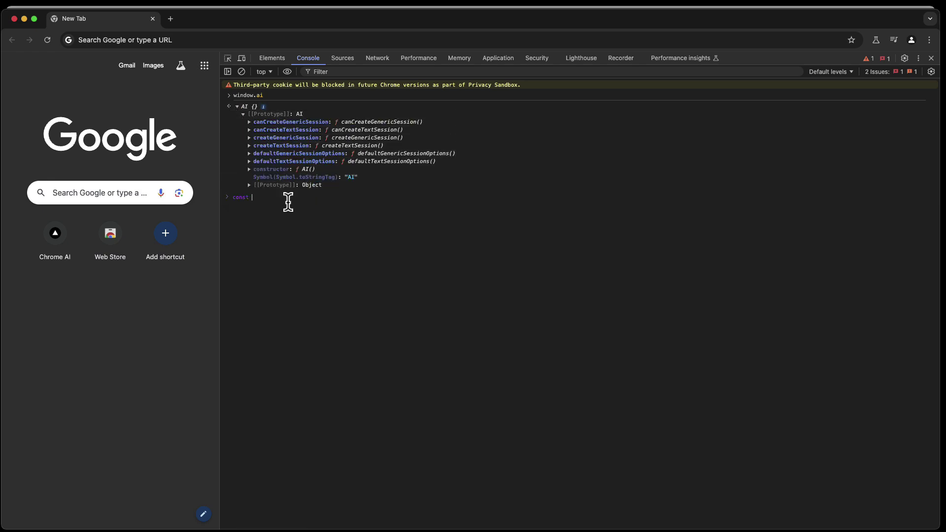
{"action": "type", "text": "session = win"}
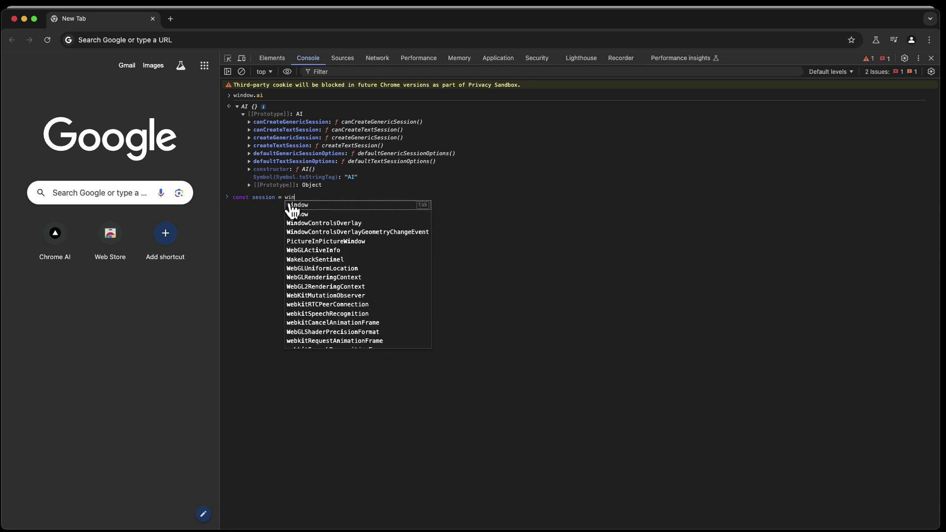
{"action": "type", "text": "dow."}
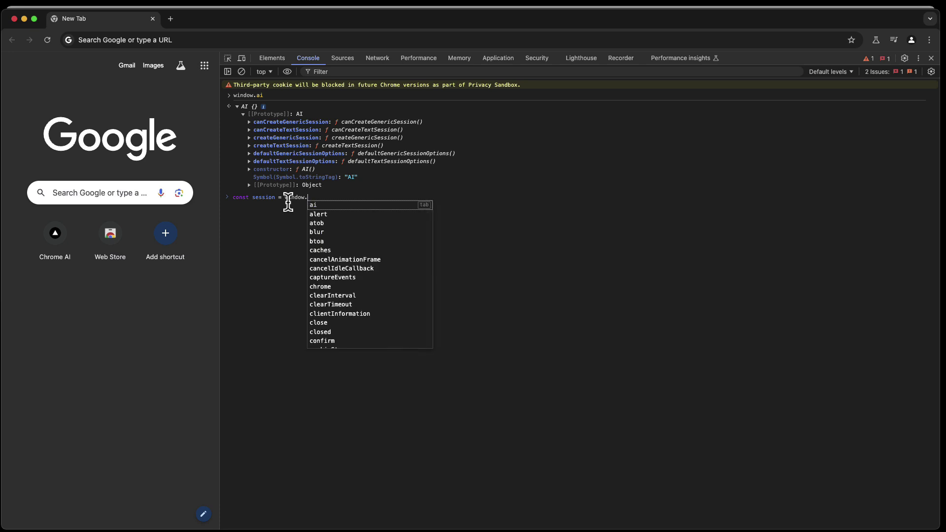
{"action": "type", "text": "ai.create"}
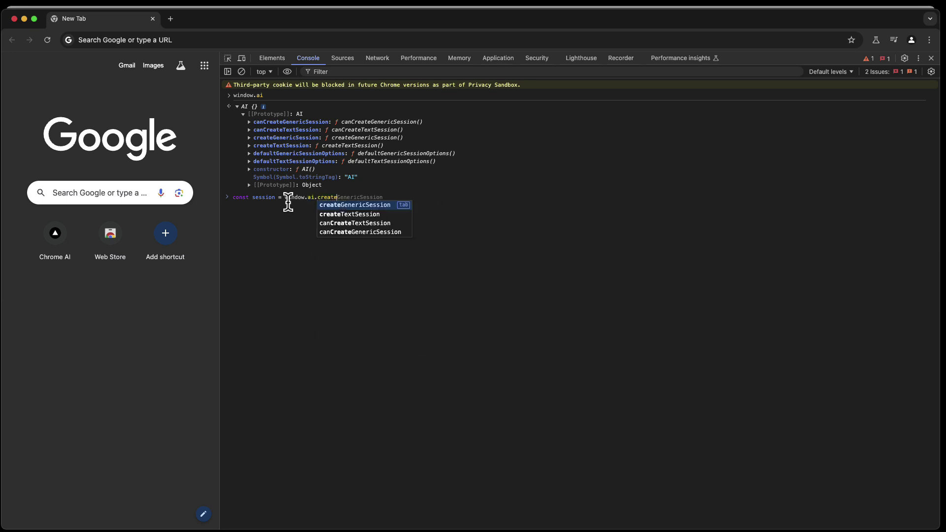
{"action": "key", "text": "Down"}
{"action": "key", "text": "Tab"}
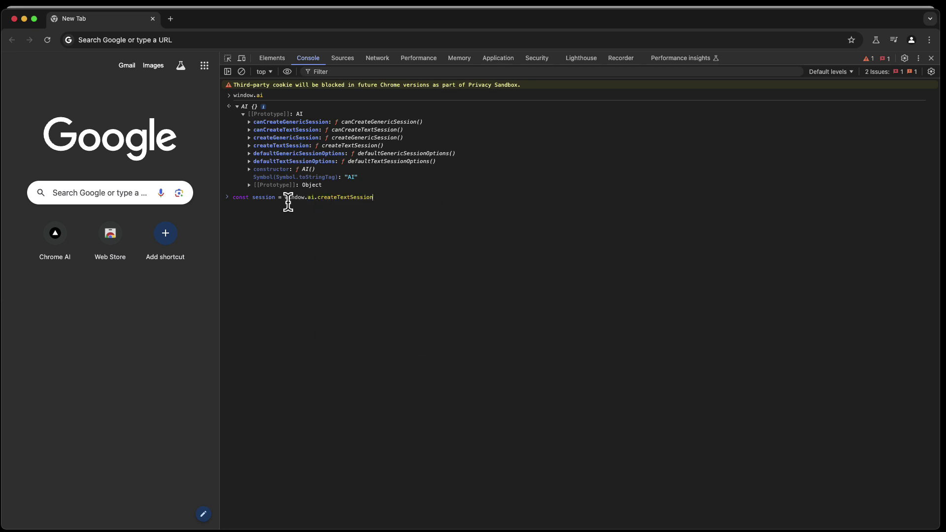
{"action": "type", "text": "();"}
{"action": "key", "text": "Return"}
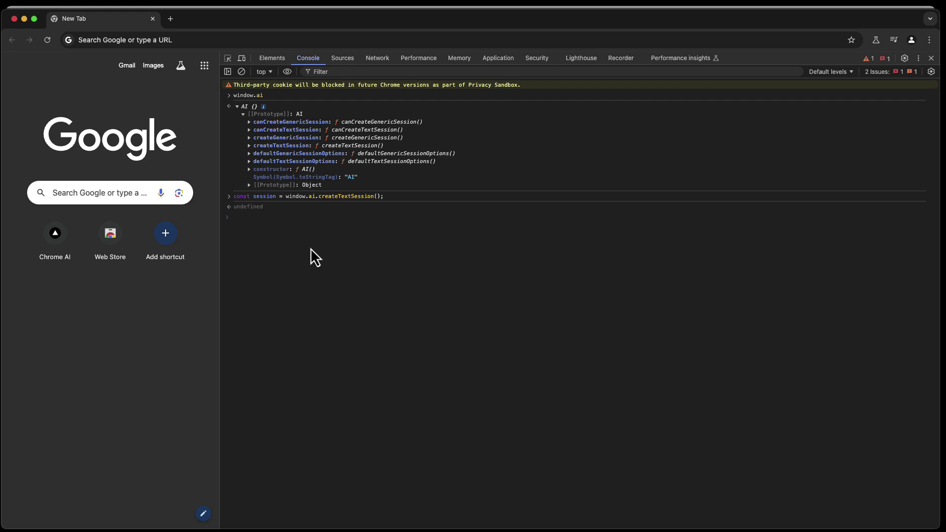
- Run const working = await session; and start typing an 'await working' call
{"action": "type", "text": "const working = a"}
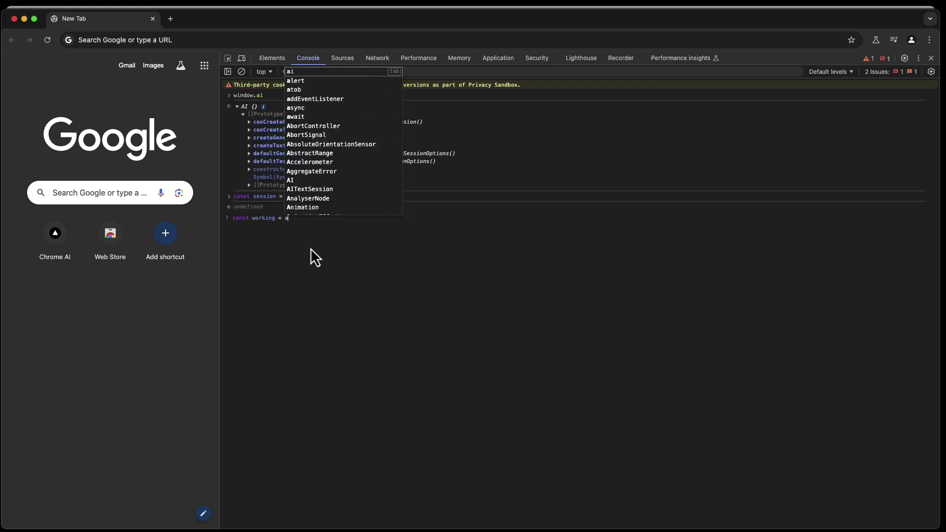
{"action": "type", "text": "wait session;"}
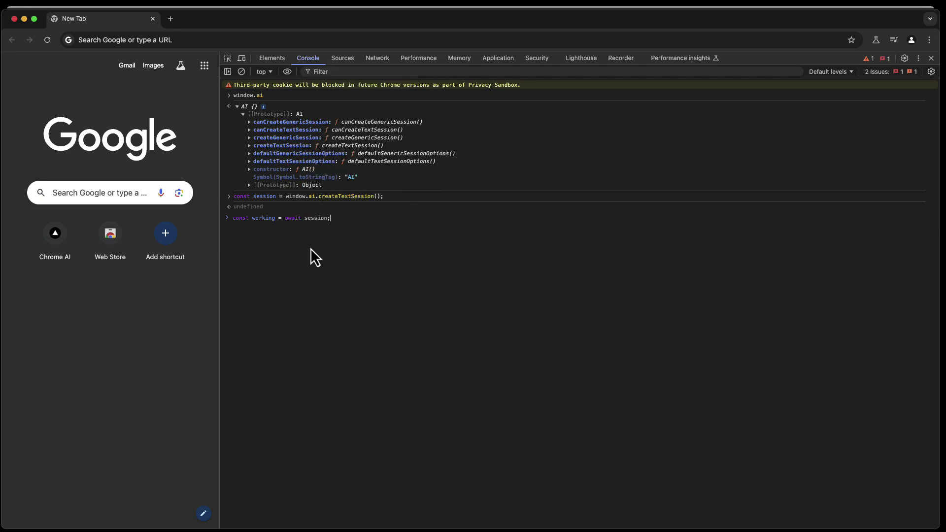
{"action": "key", "text": "Return"}
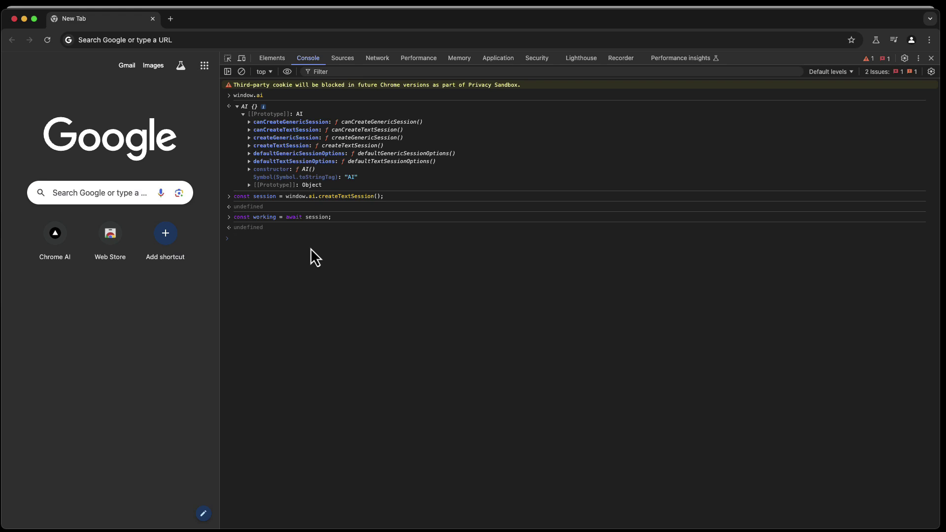
{"action": "type", "text": "await wir"}
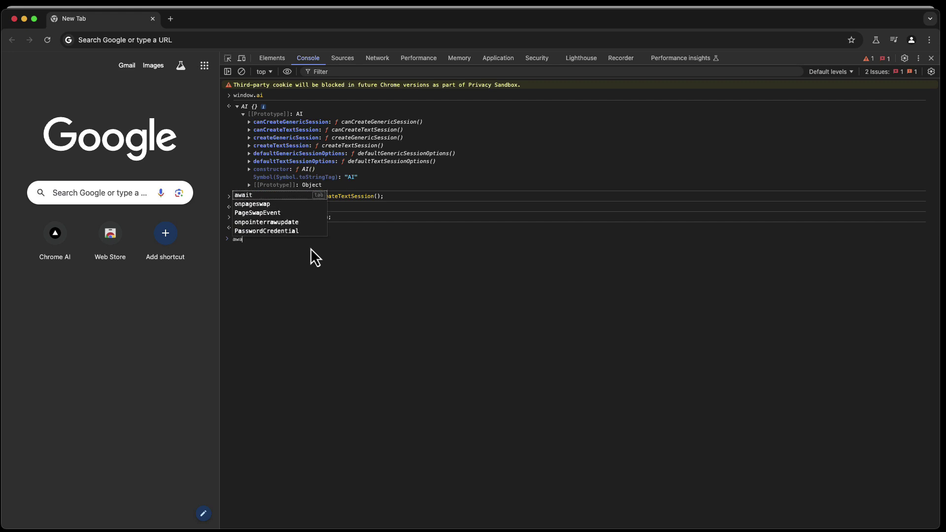
{"action": "key", "text": "BackSpace"}
{"action": "key", "text": "BackSpace"}
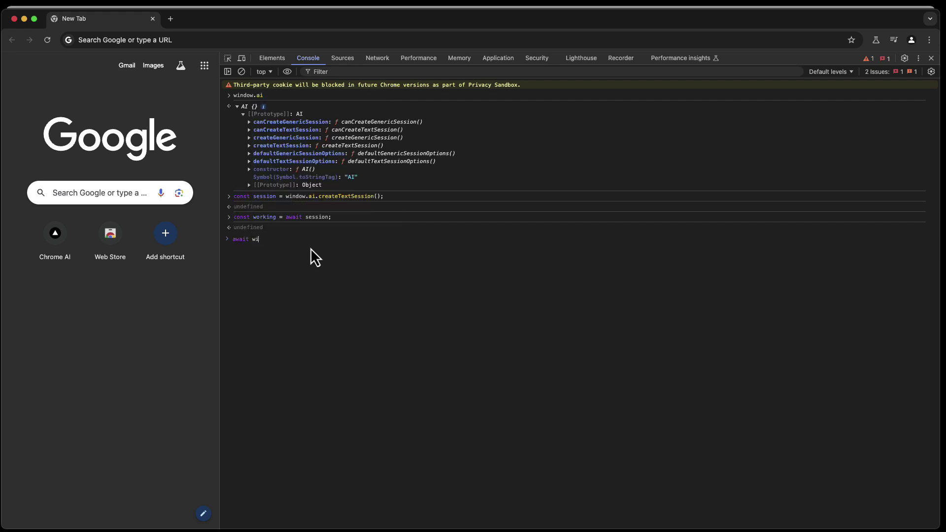
{"action": "type", "text": "orking"}
{"action": "key", "text": "Escape"}
- Prompt working with "Who was the second president of the US?" and highlight the John Adams reply
{"action": "type", "text": "."}
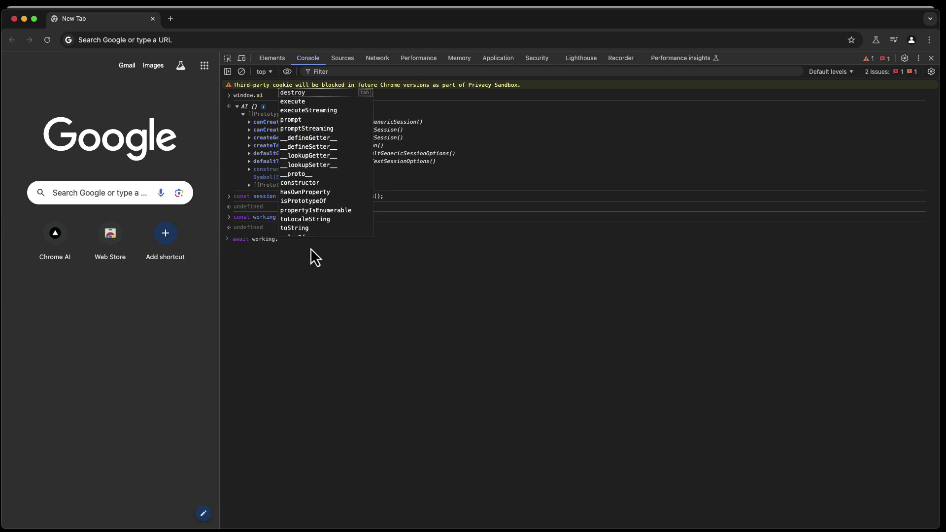
{"action": "type", "text": "prompt"}
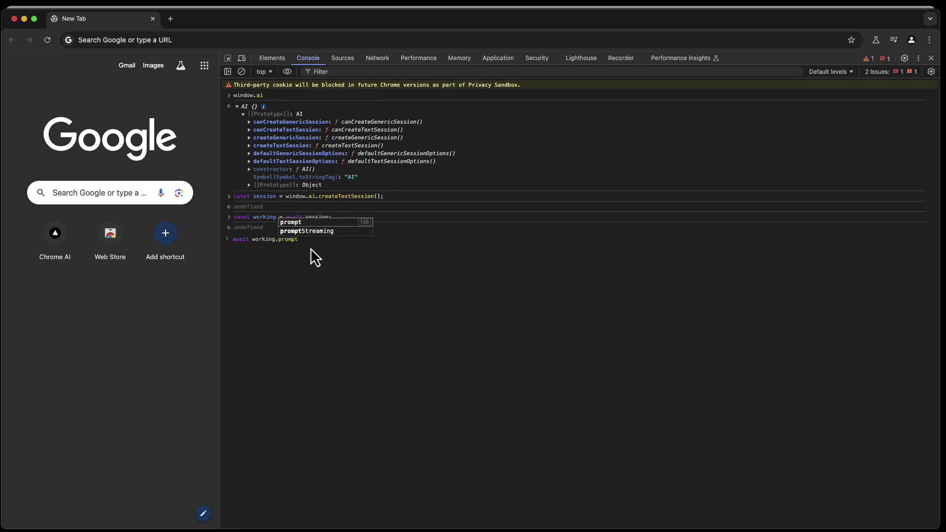
{"action": "type", "text": "("}
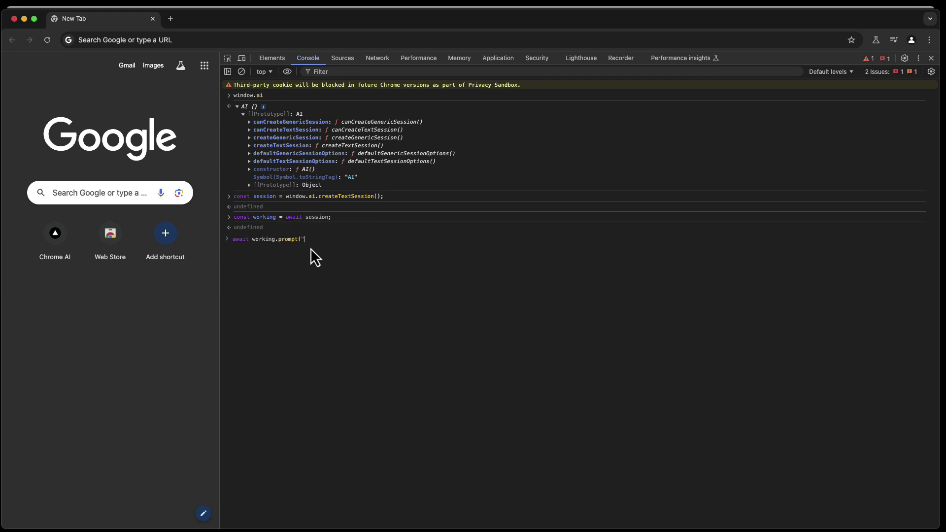
{"action": "type", "text": "\"Who was the second oresident"}
{"action": "key", "text": "BackSpace"}
{"action": "key", "text": "BackSpace"}
{"action": "key", "text": "BackSpace"}
{"action": "key", "text": "BackSpace"}
{"action": "key", "text": "BackSpace"}
{"action": "key", "text": "BackSpace"}
{"action": "key", "text": "BackSpace"}
{"action": "key", "text": "BackSpace"}
{"action": "key", "text": "BackSpace"}
{"action": "type", "text": "president of the US?\")"}
{"action": "key", "text": "Return"}
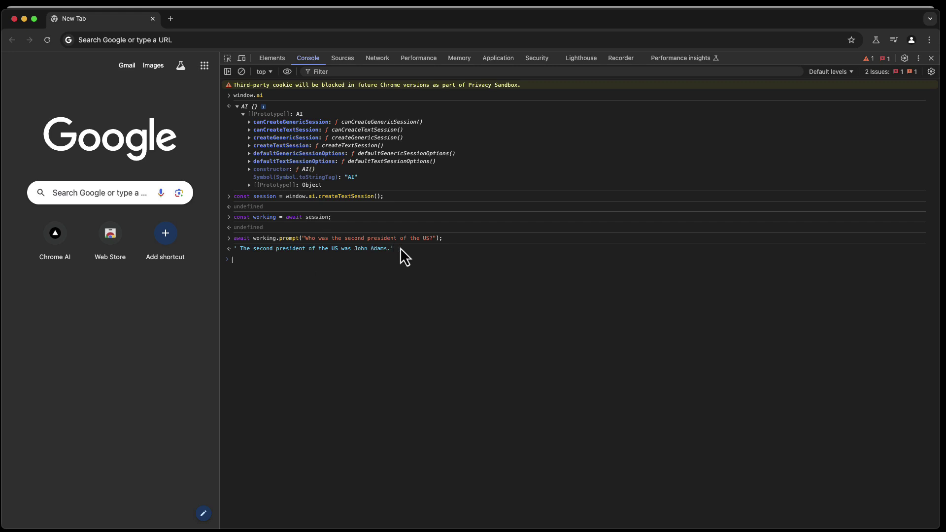
{"action": "left_click_drag", "start_coordinate": [400, 248], "coordinate": [242, 250]}
{"action": "left_click", "coordinate": [274, 267]}
- Run await working.prompt('How many and when did the Boston Red Sox win the World Series?');
{"action": "type", "text": "await working .prom"}
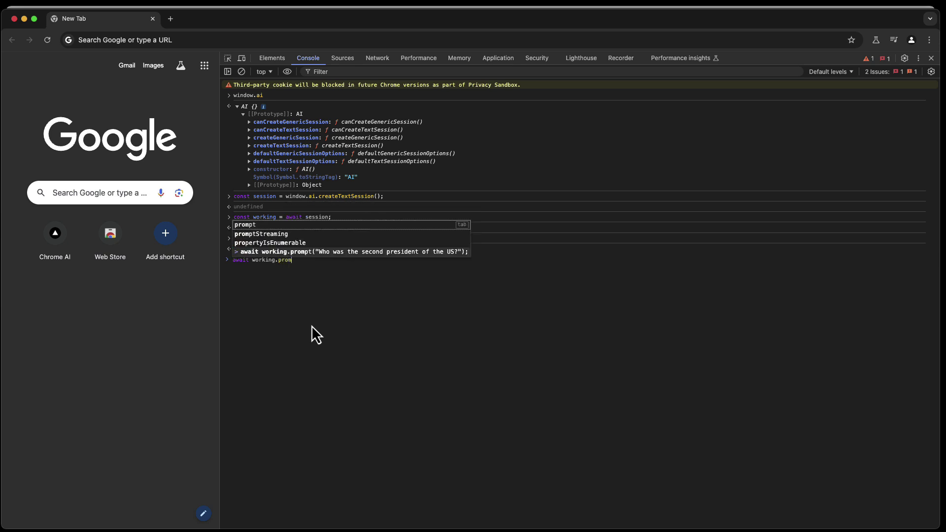
{"action": "type", "text": "pt('H"}
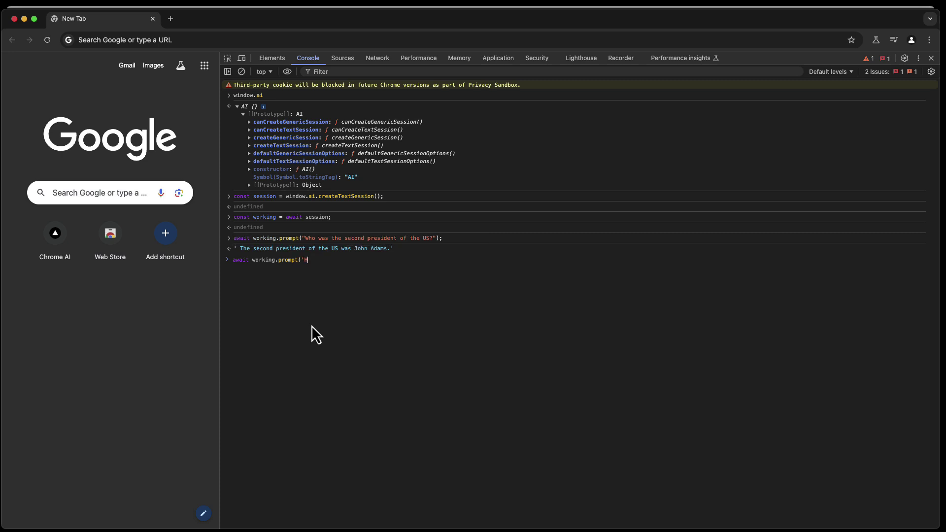
{"action": "type", "text": "ow many and when did the Boston Red Sox win the World Series?"}
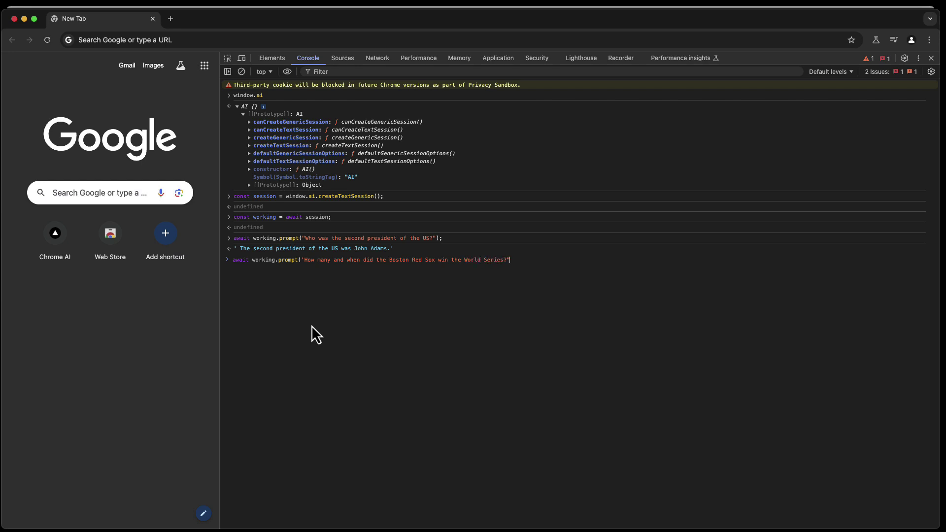
{"action": "type", "text": "\""}
{"action": "key", "text": "BackSpace"}
{"action": "type", "text": "');"}
{"action": "key", "text": "Return"}
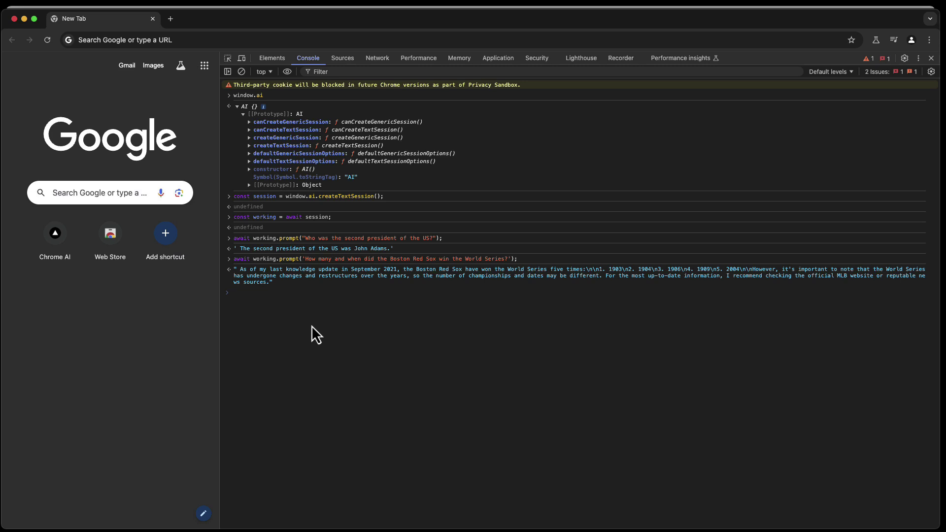
- Run await working.prompt("How many times did Germany win the world cup of Soccer? Compare to Brazil.");
{"action": "type", "text": "await "}
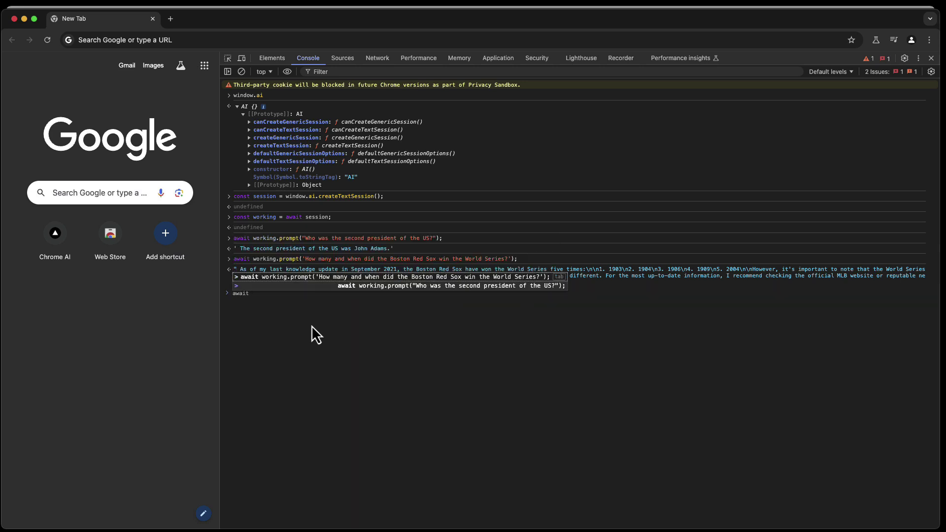
{"action": "type", "text": "working.prompt"}
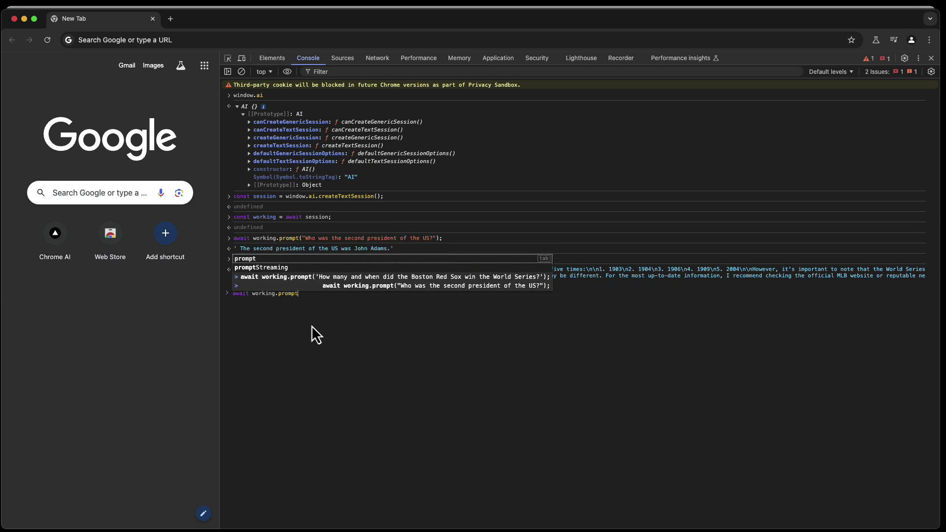
{"action": "type", "text": "(\"Ho"}
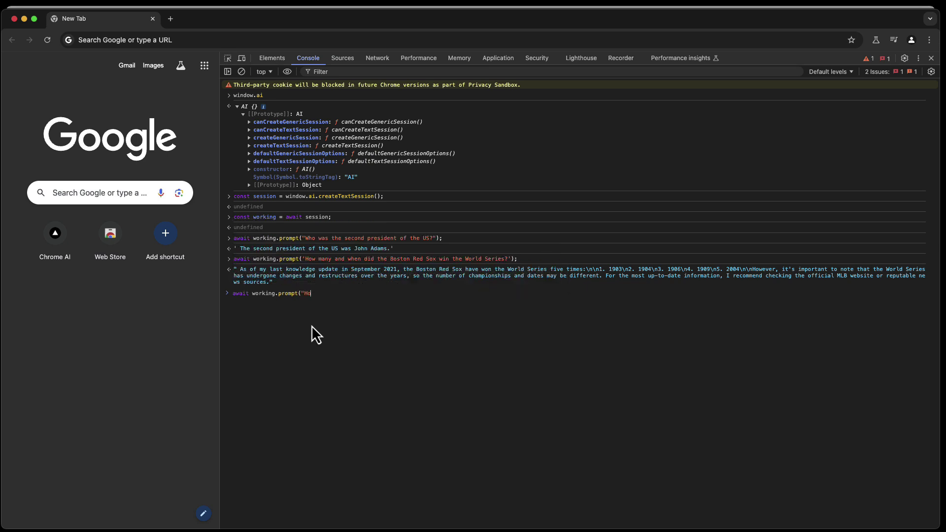
{"action": "type", "text": "w"}
{"action": "type", "text": " many times "}
{"action": "type", "text": "did Germany win the "}
{"action": "type", "text": "soccer E"}
{"action": "key", "text": "BackSpace"}
{"action": "key", "text": "BackSpace"}
{"action": "key", "text": "BackSpace"}
{"action": "key", "text": "BackSpace"}
{"action": "key", "text": "BackSpace"}
{"action": "key", "text": "BackSpace"}
{"action": "key", "text": "BackSpace"}
{"action": "key", "text": "BackSpace"}
{"action": "type", "text": "world cup of S"}
{"action": "type", "text": "occer. Co"}
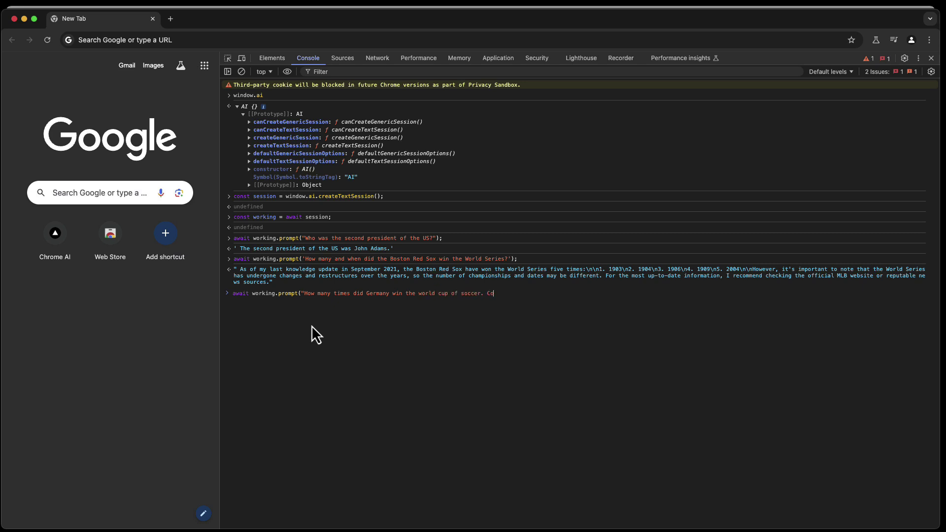
{"action": "type", "text": "mpare to Brazil.\""}
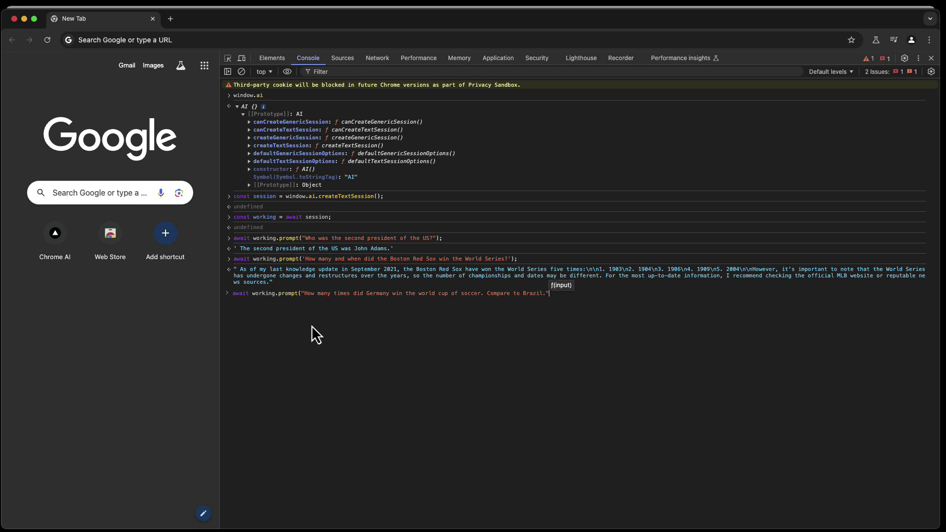
{"action": "key", "text": "Left"}
{"action": "key", "text": "BackSpace"}
{"action": "type", "text": "?"}
{"action": "key", "text": "End"}
{"action": "type", "text": ");"}
{"action": "key", "text": "Return"}
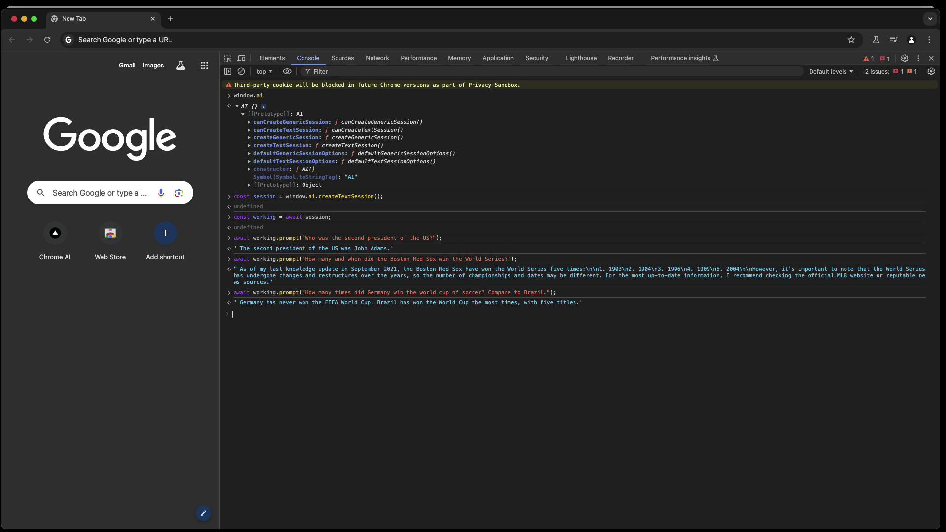
- Search Google for 'germany world cup wins soccer' in a new tab
{"action": "left_click", "coordinate": [171, 19]}
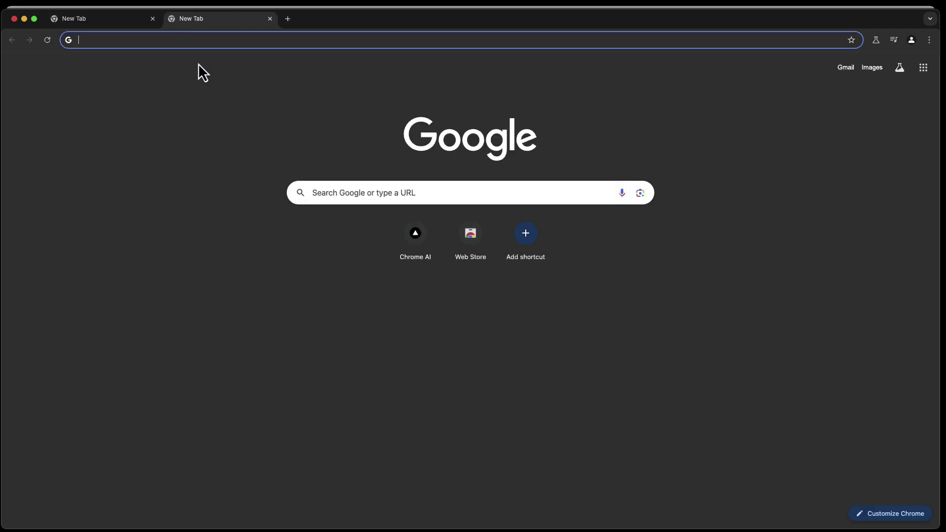
{"action": "type", "text": "germany world "}
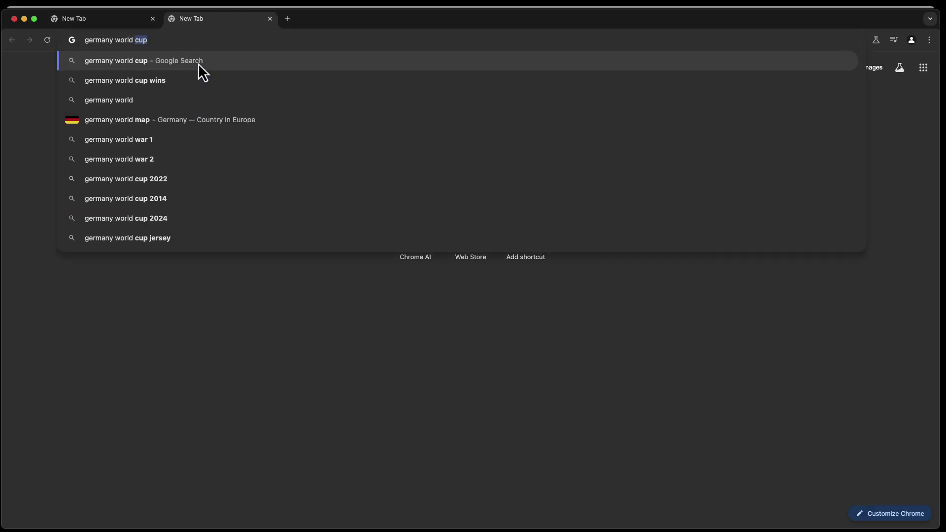
{"action": "type", "text": "cup wins soccer"}
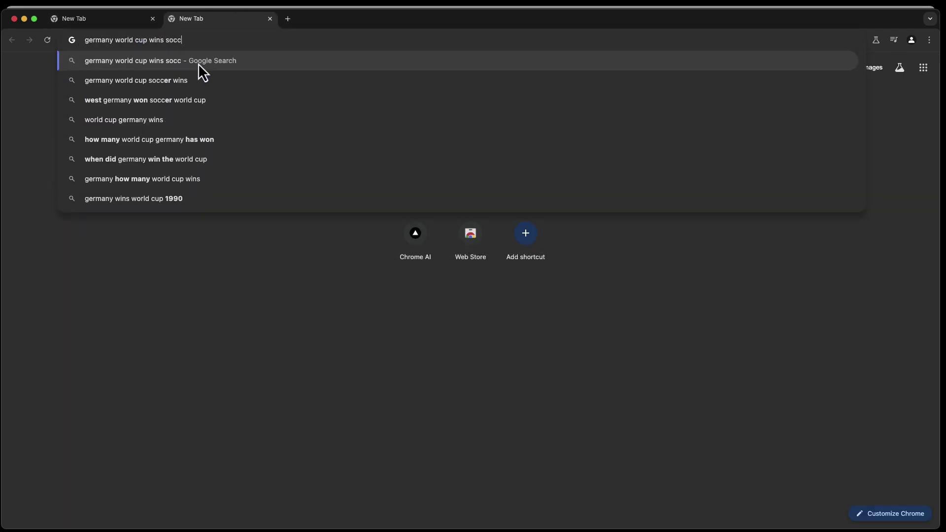
{"action": "key", "text": "Return"}
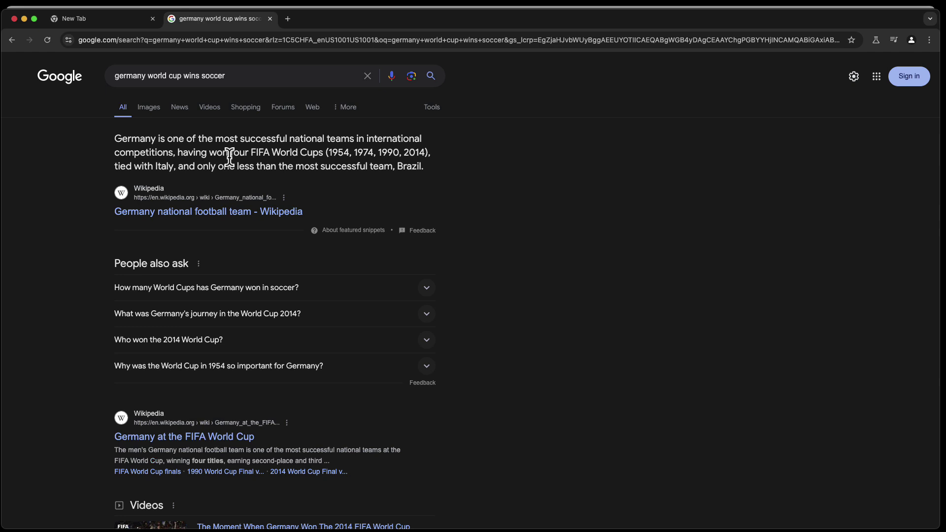
- Go back to the console tab and put the cursor in the empty input line
{"action": "left_click", "coordinate": [102, 22]}
{"action": "left_click_drag", "start_coordinate": [305, 292], "coordinate": [371, 303]}
{"action": "left_click", "coordinate": [363, 340]}
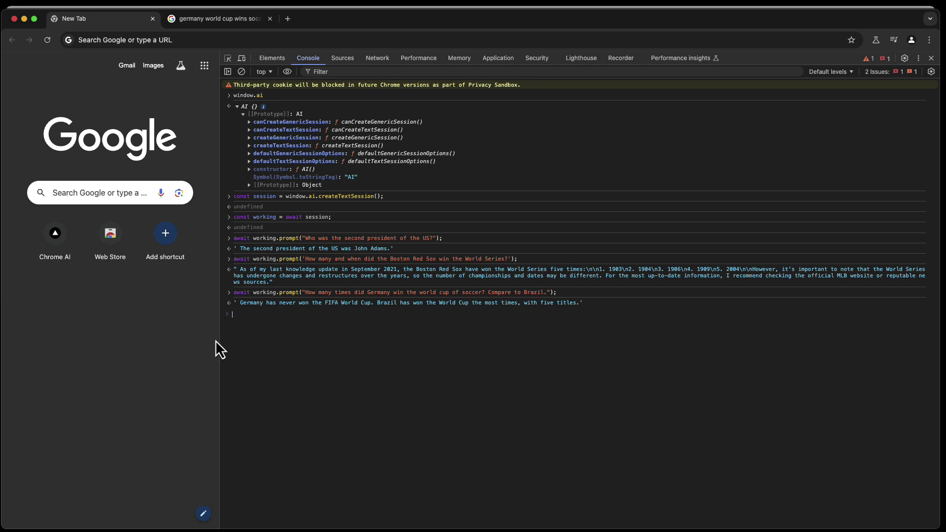
- Drag the DevTools divider right so the page is wider and the console narrower
{"action": "left_click_drag", "start_coordinate": [219, 339], "coordinate": [306, 335]}
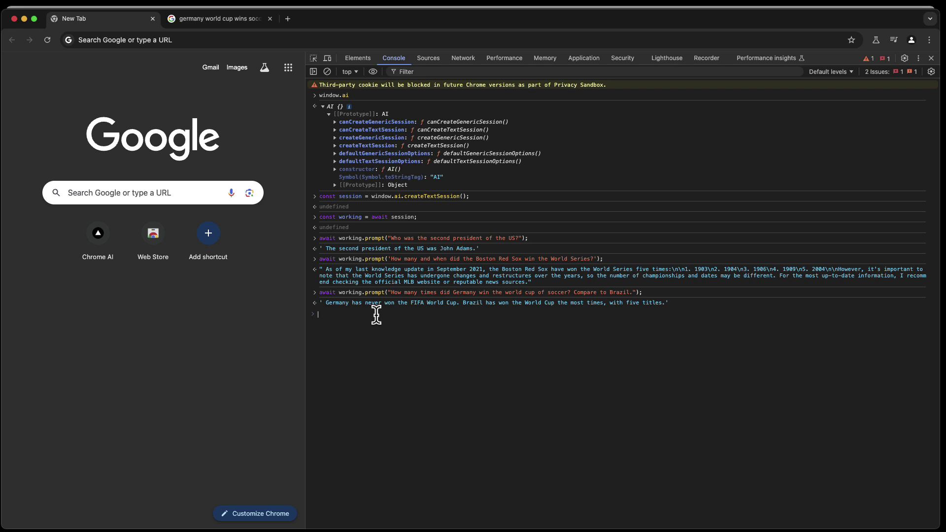
- Open the 'Germany at the FIFA World Cup' Wikipedia article from the results and select its lead paragraph
{"action": "left_click", "coordinate": [215, 18]}
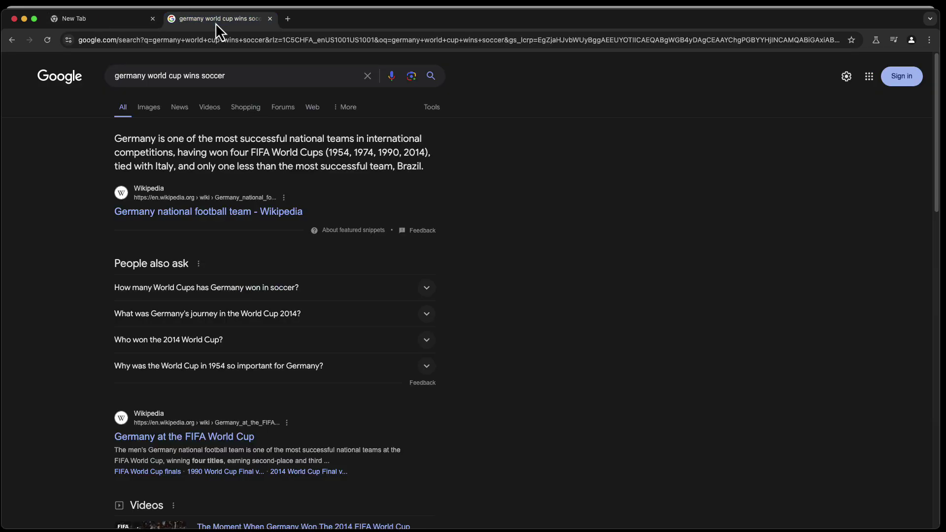
{"action": "scroll", "coordinate": [175, 197], "scroll_direction": "down", "scroll_amount": 3}
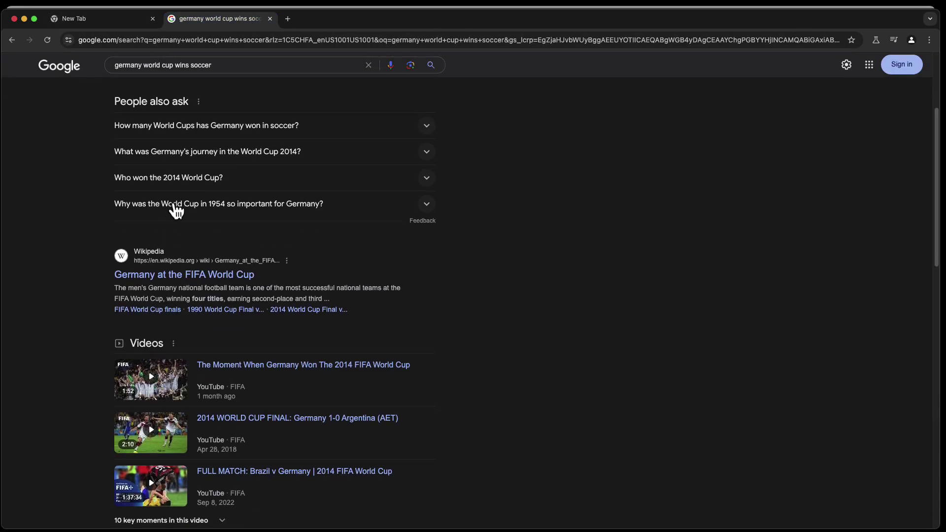
{"action": "left_click", "coordinate": [192, 278]}
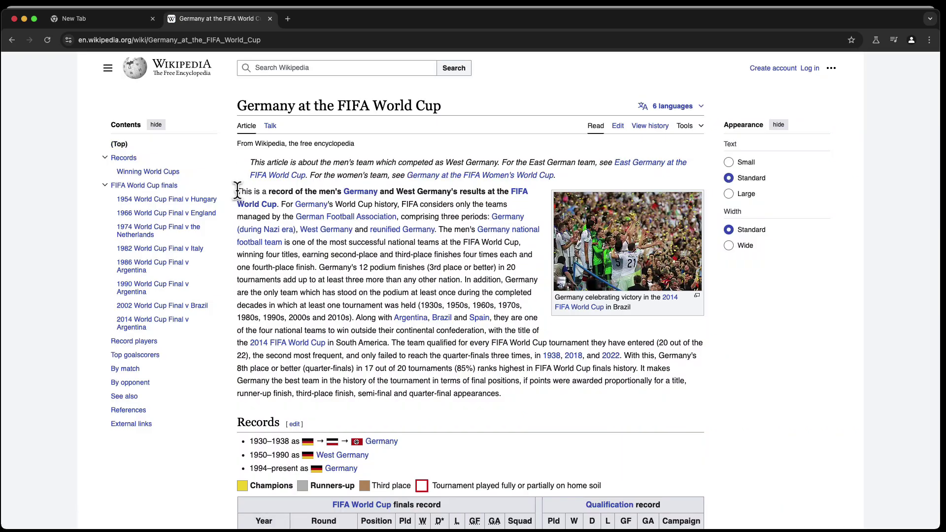
{"action": "left_click_drag", "start_coordinate": [237, 191], "coordinate": [496, 393]}
{"action": "key", "text": "super+c"}
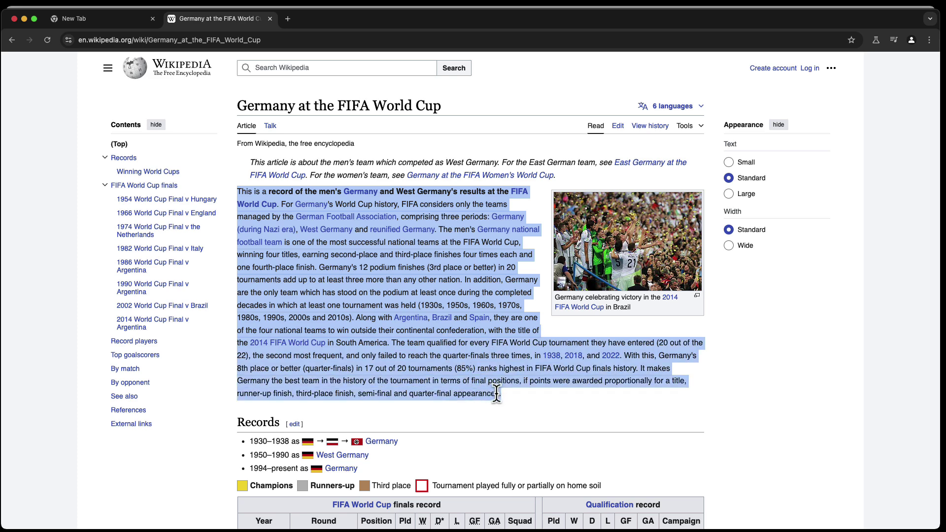
- In the console, type await working.prompt("Please summarize.\n…"); with the pasted paragraph inside
{"action": "left_click", "coordinate": [99, 22]}
{"action": "type", "text": "await "}
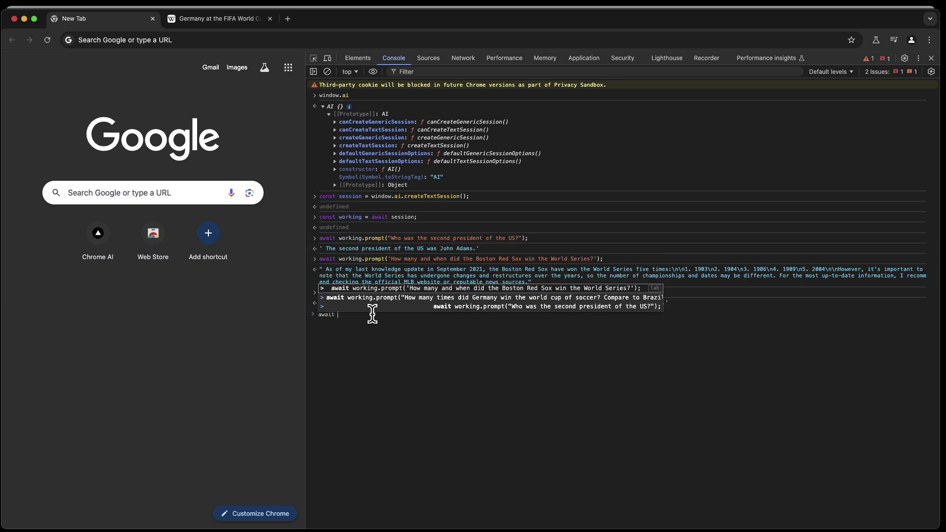
{"action": "type", "text": "working."}
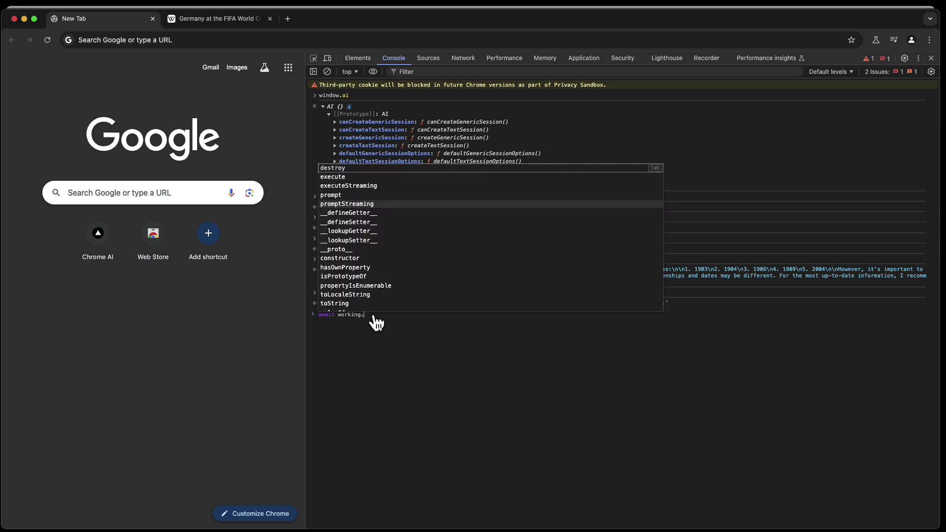
{"action": "type", "text": "prompt(\""}
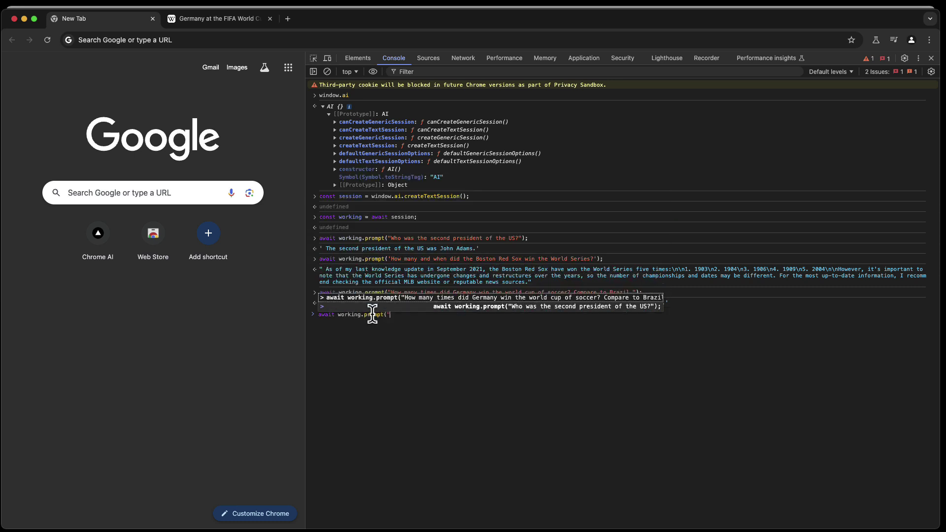
{"action": "type", "text": "Please siumma"}
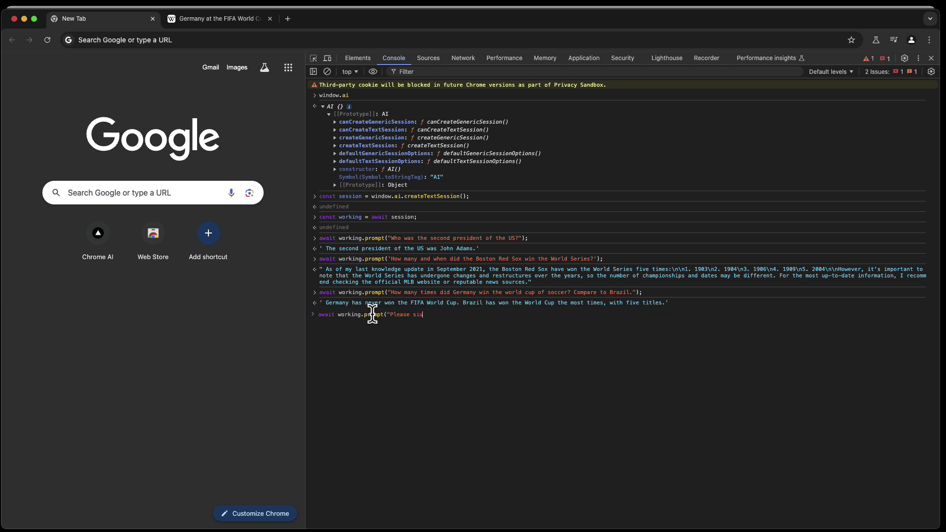
{"action": "key", "text": "BackSpace"}
{"action": "key", "text": "BackSpace"}
{"action": "key", "text": "BackSpace"}
{"action": "key", "text": "BackSpace"}
{"action": "key", "text": "BackSpace"}
{"action": "key", "text": "BackSpace"}
{"action": "type", "text": "summarize.\\n"}
{"action": "key", "text": "super+v"}
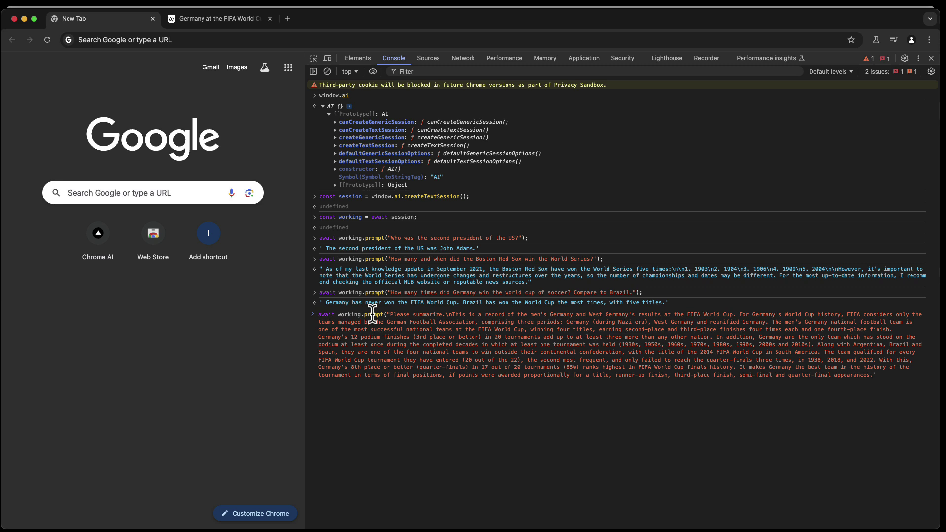
{"action": "key", "text": "BackSpace"}
{"action": "type", "text": "\");"}
- Run the summarize prompt, then widen the page area beside the console
{"action": "key", "text": "Return"}
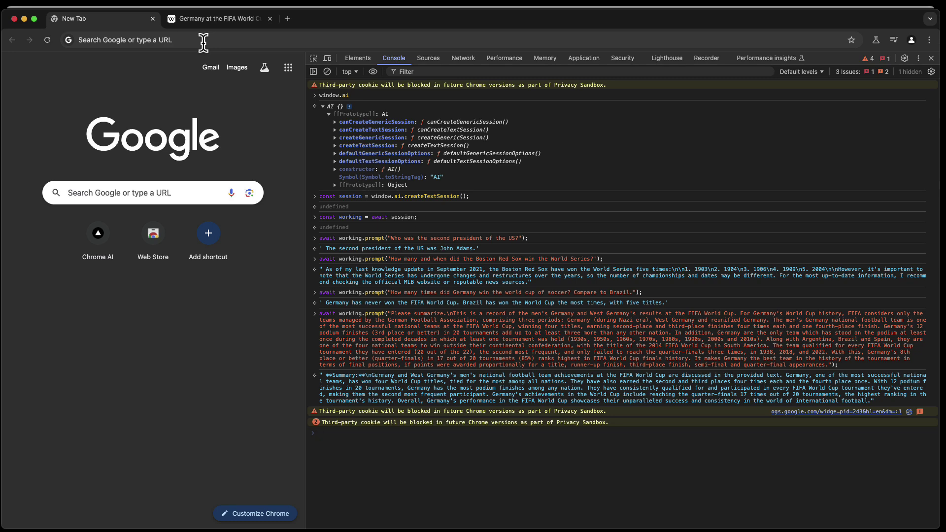
{"action": "left_click_drag", "start_coordinate": [305, 167], "coordinate": [369, 185]}
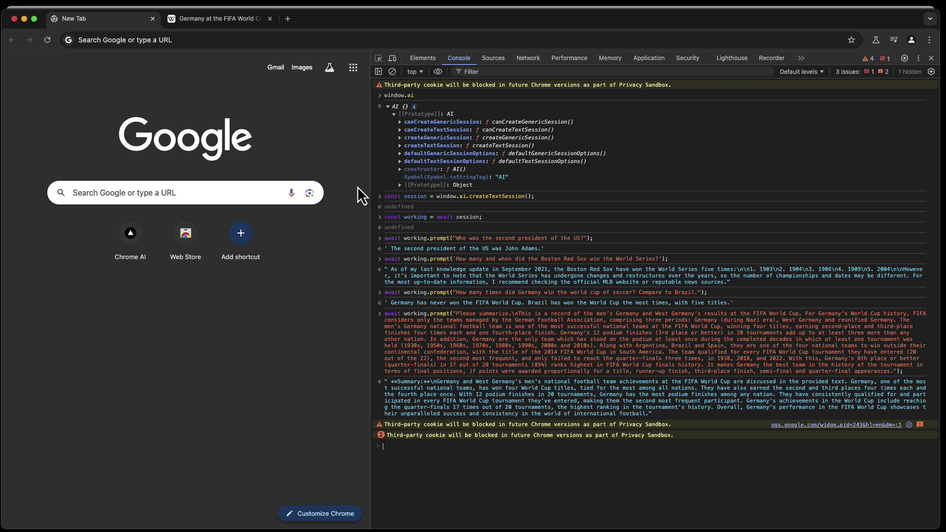